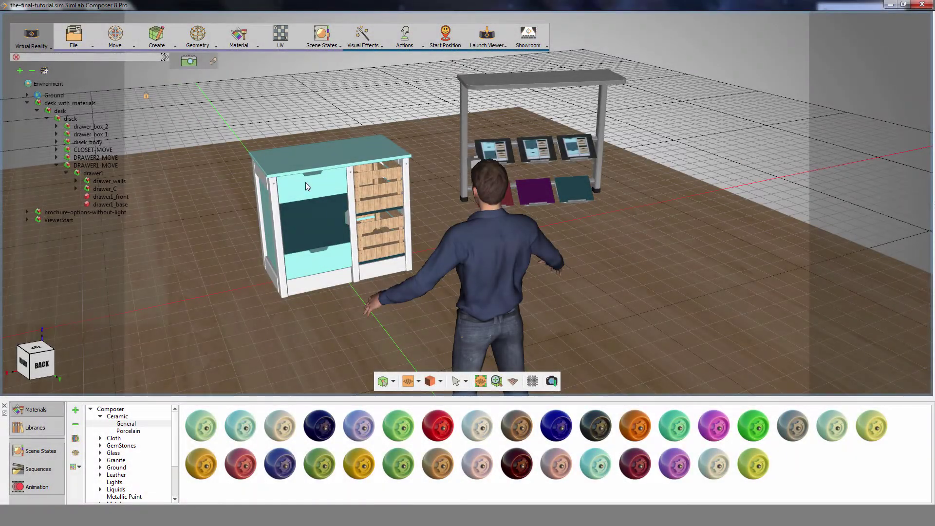
Open drawer1_front's D-O click action for editing and bring up its action types.
click(306, 182)
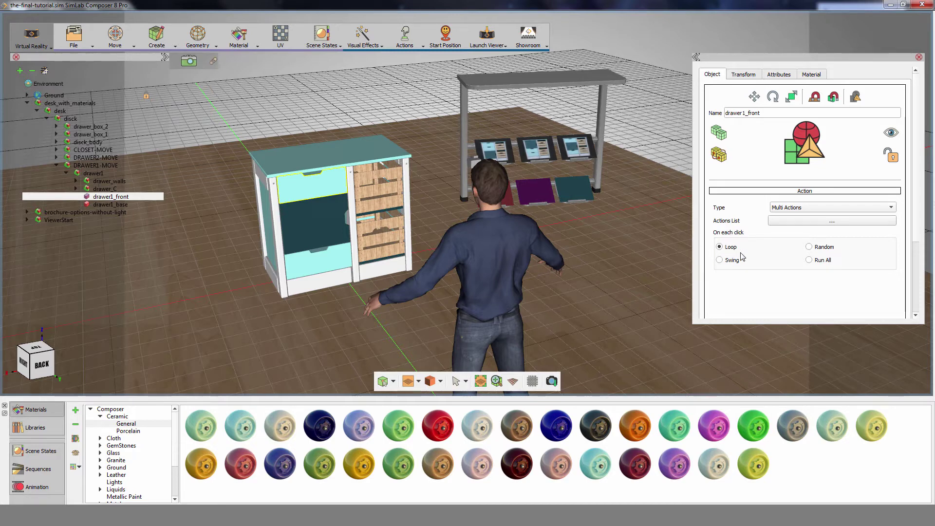
click(832, 221)
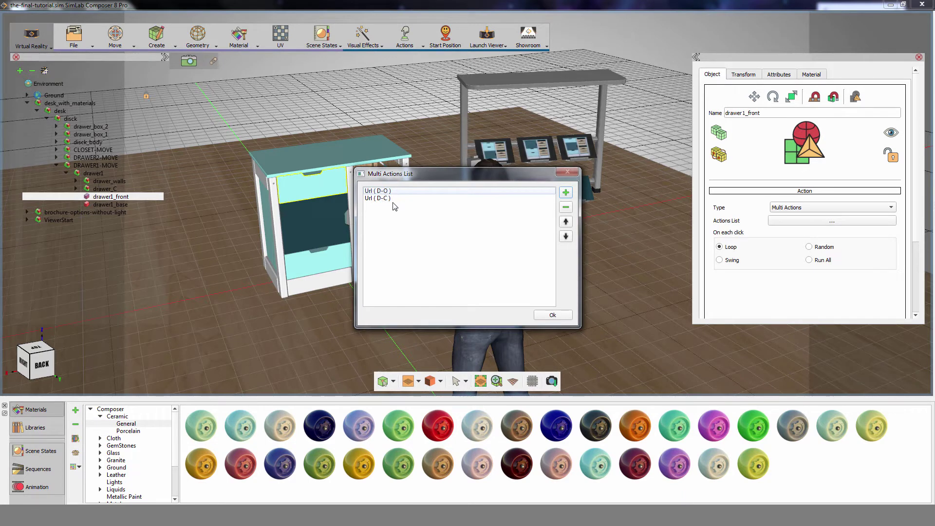
click(388, 191)
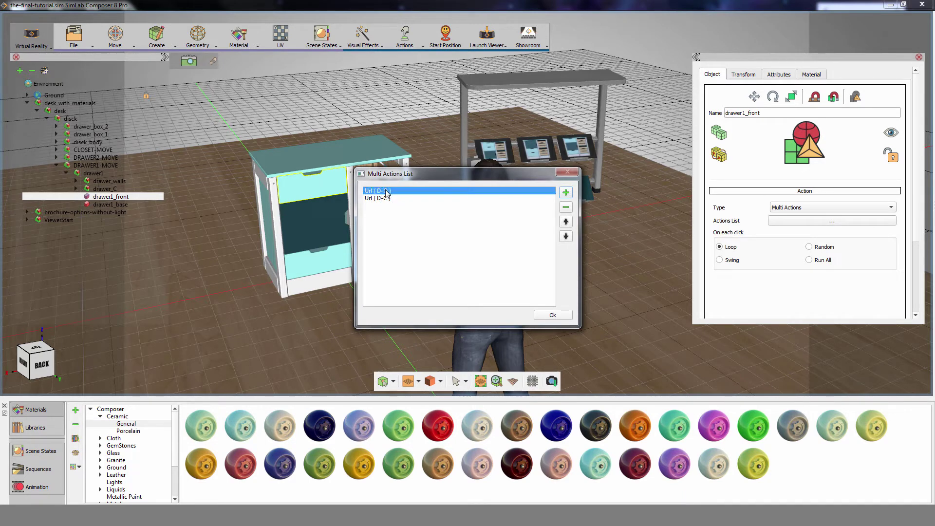
double_click(386, 192)
click(460, 175)
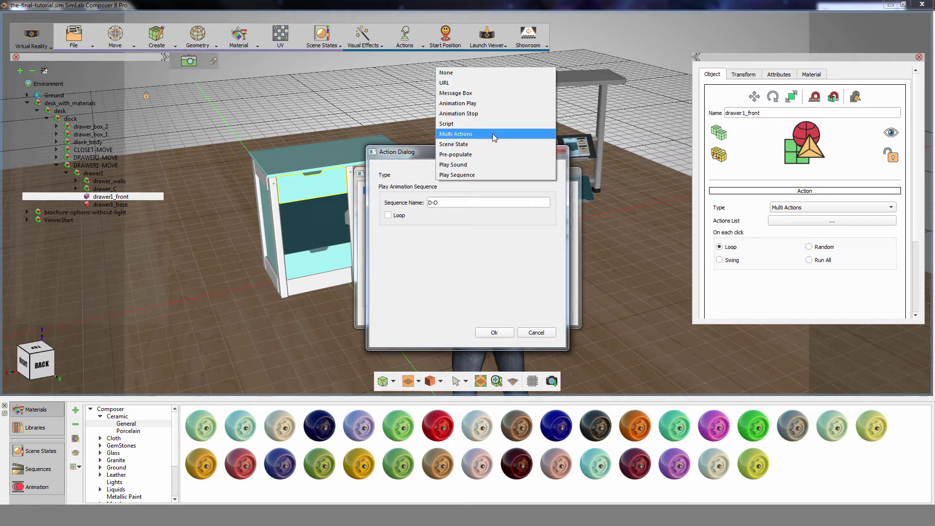
Make the action a Run All Multi Action with a Play Sequence D-O sub-action.
click(495, 135)
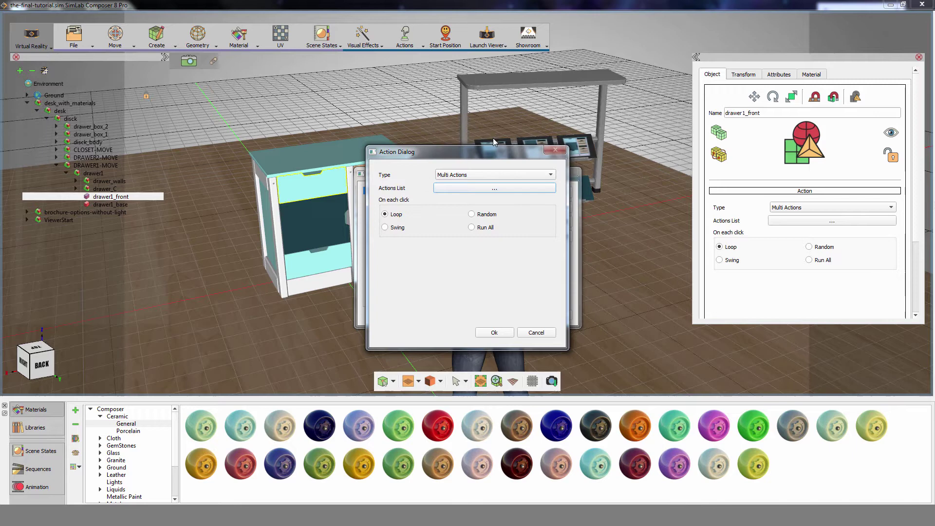
click(472, 228)
click(502, 190)
click(566, 193)
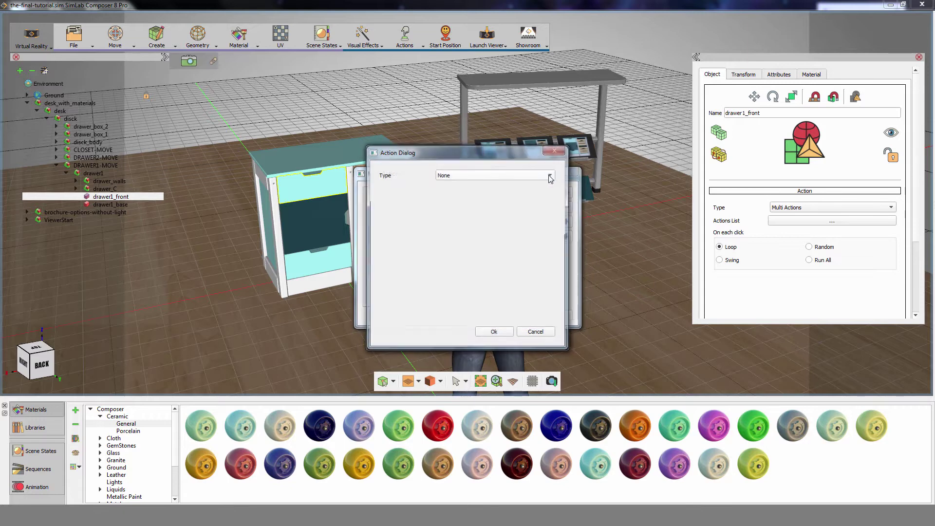
click(550, 177)
click(521, 275)
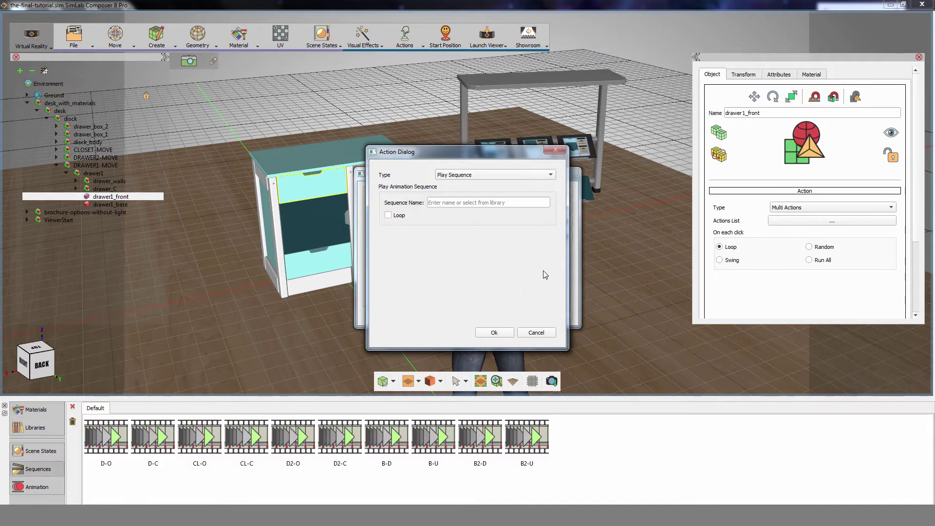
click(94, 447)
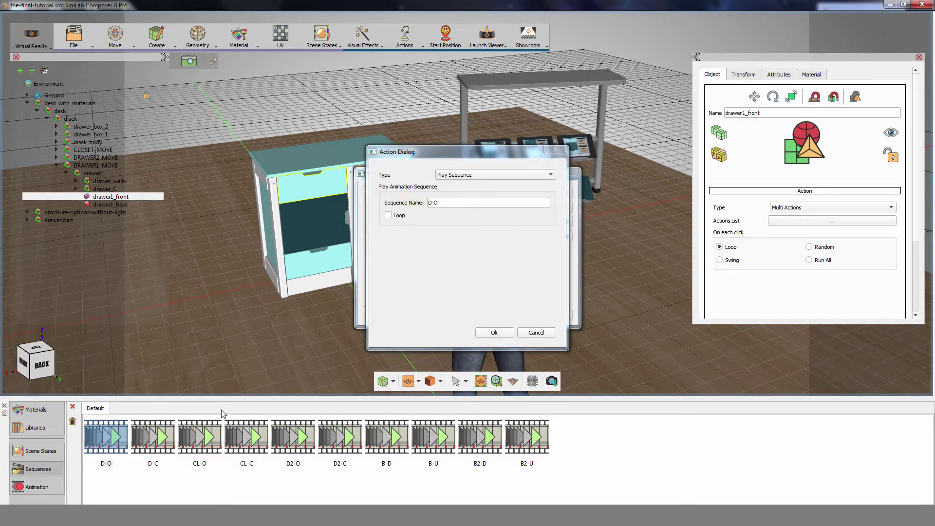
click(494, 332)
Add a Play Sound sub-action using voice-0-drawer-open.mp3 and confirm the Run All list.
click(566, 193)
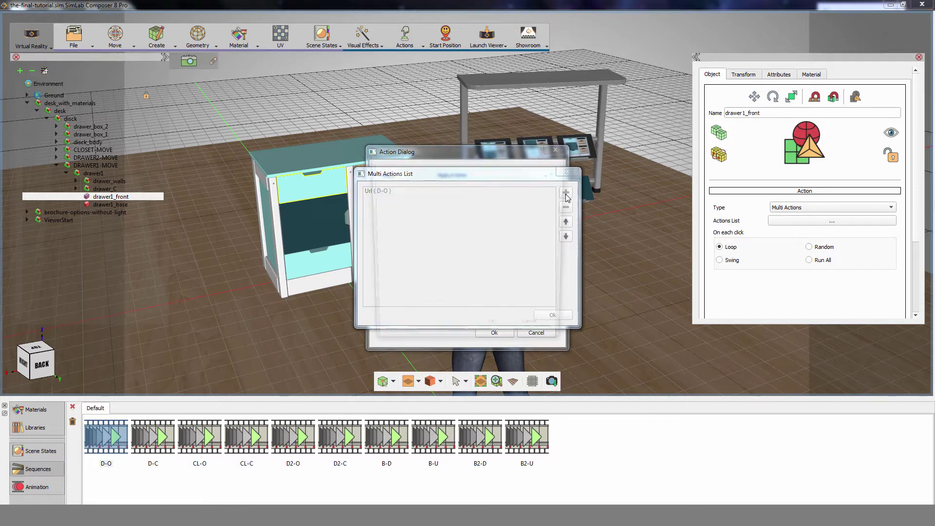
click(488, 176)
click(453, 267)
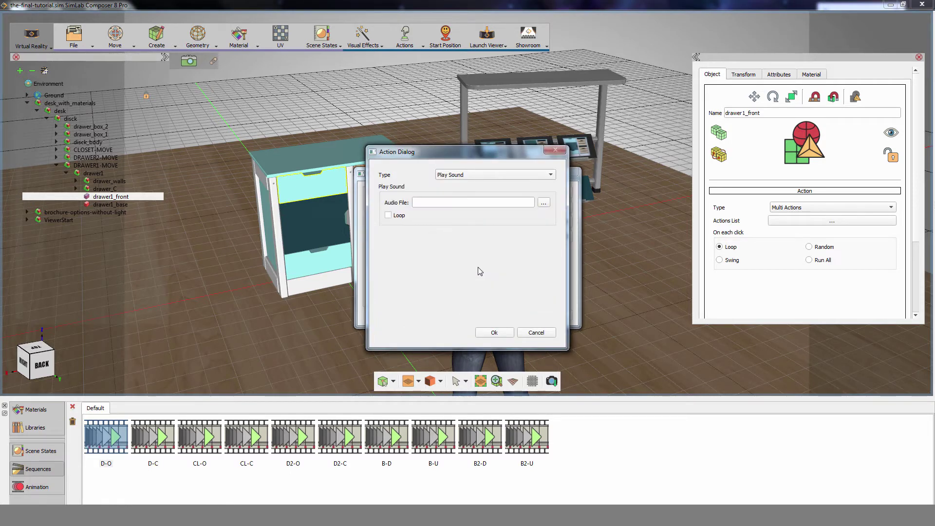
click(550, 207)
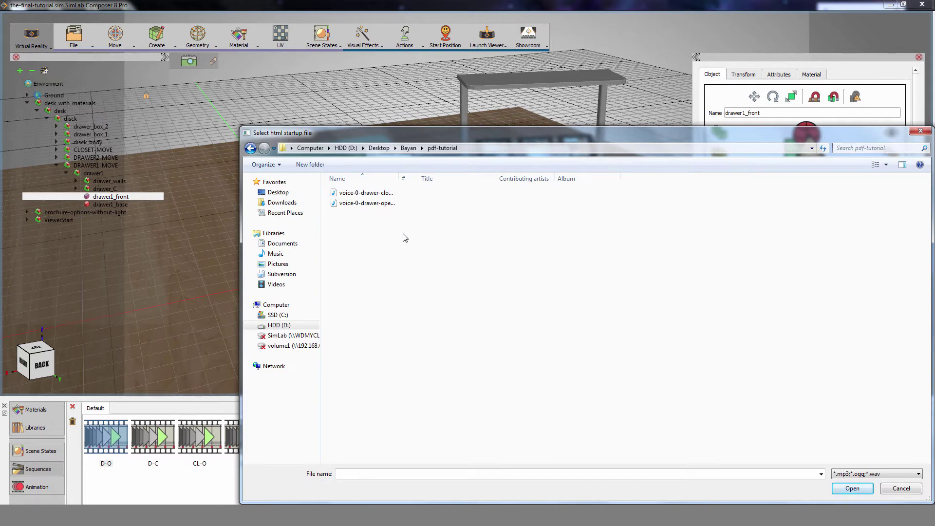
click(380, 207)
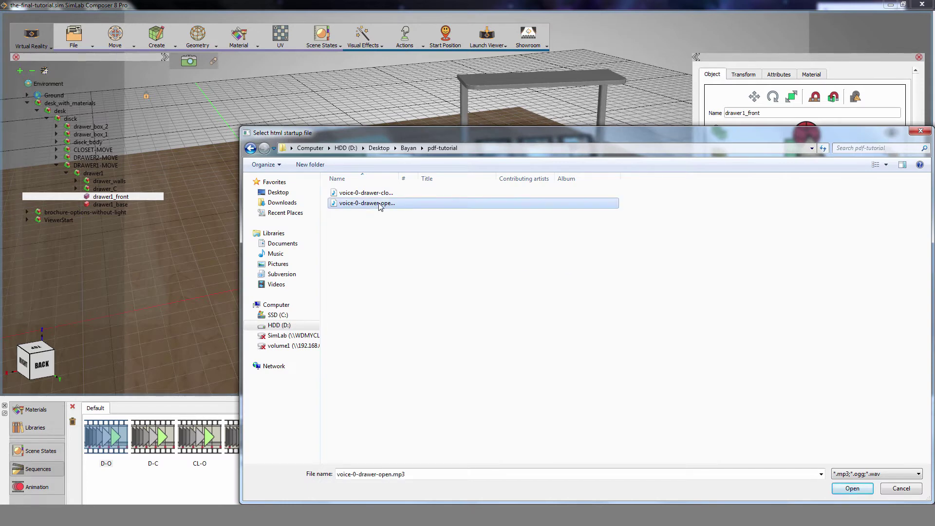
click(852, 489)
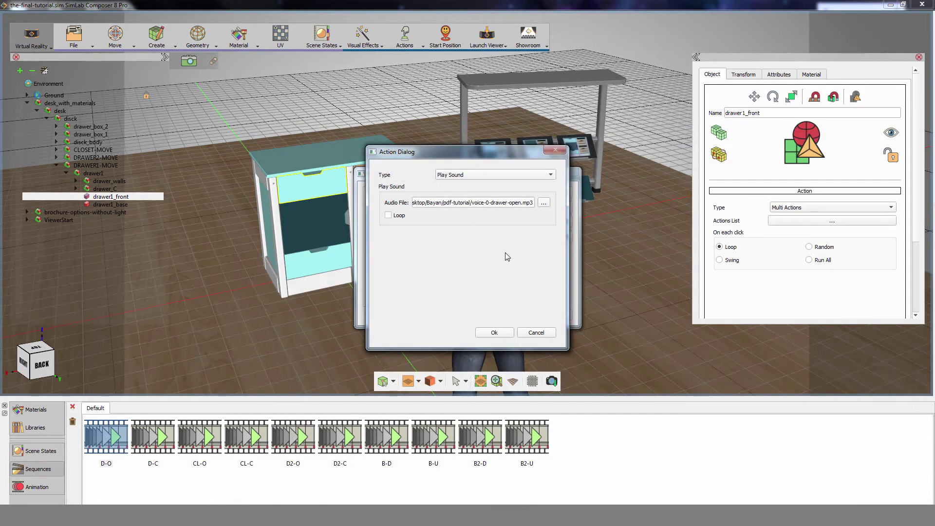
click(506, 334)
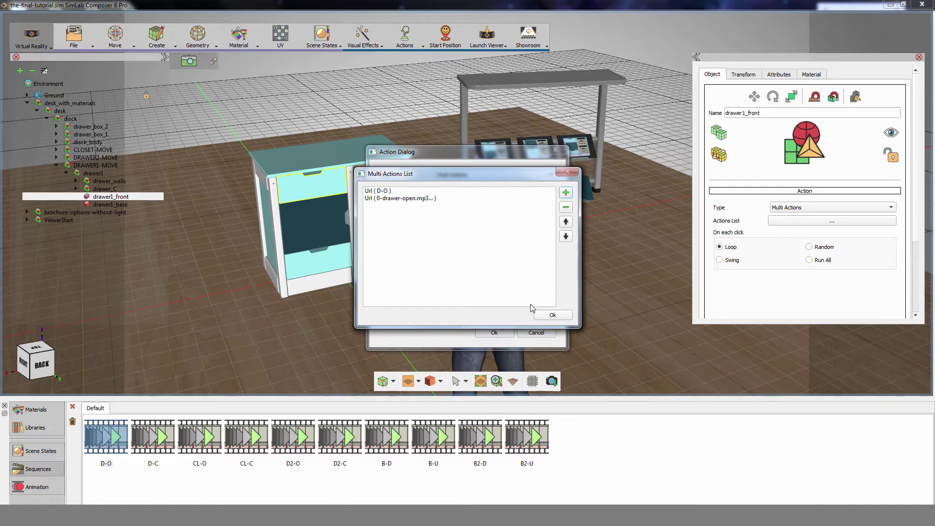
click(553, 316)
click(471, 227)
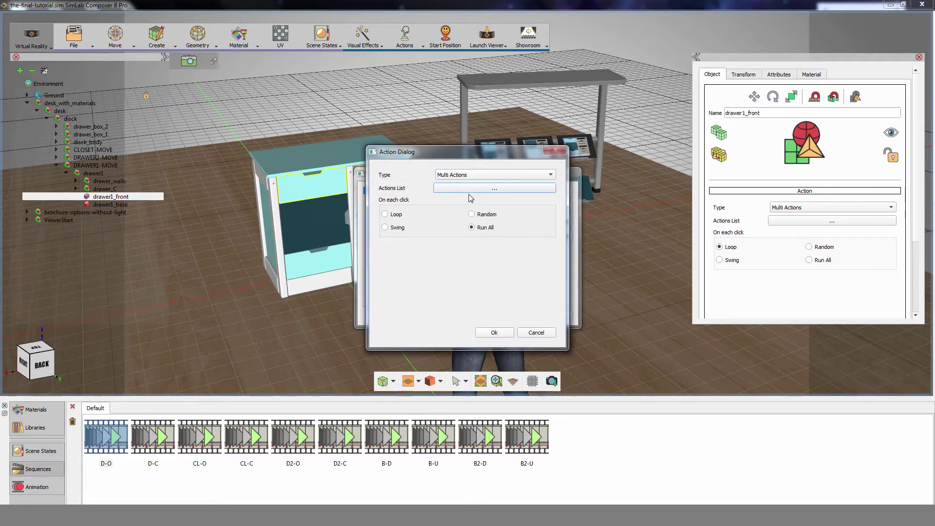
Turn the D-C action into a Run All Multi Action with a Play Sequence D-C sub-action.
click(501, 332)
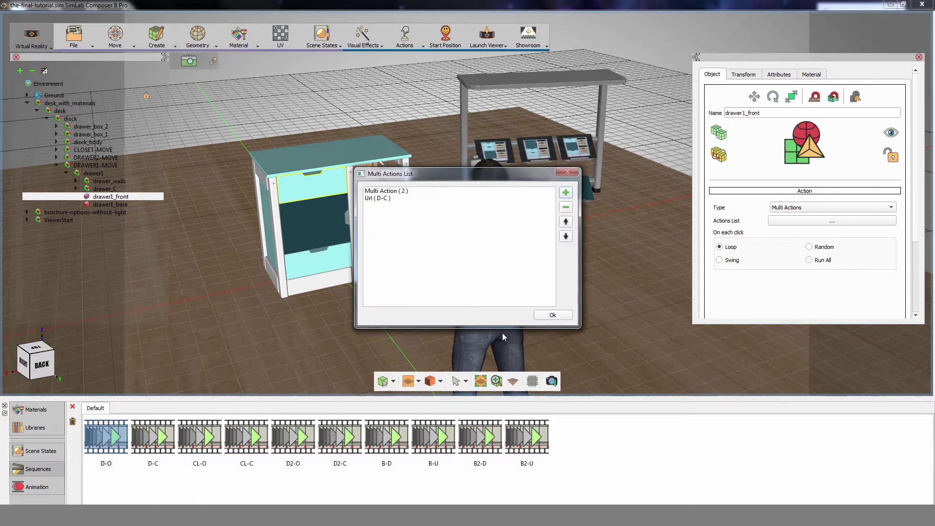
double_click(383, 199)
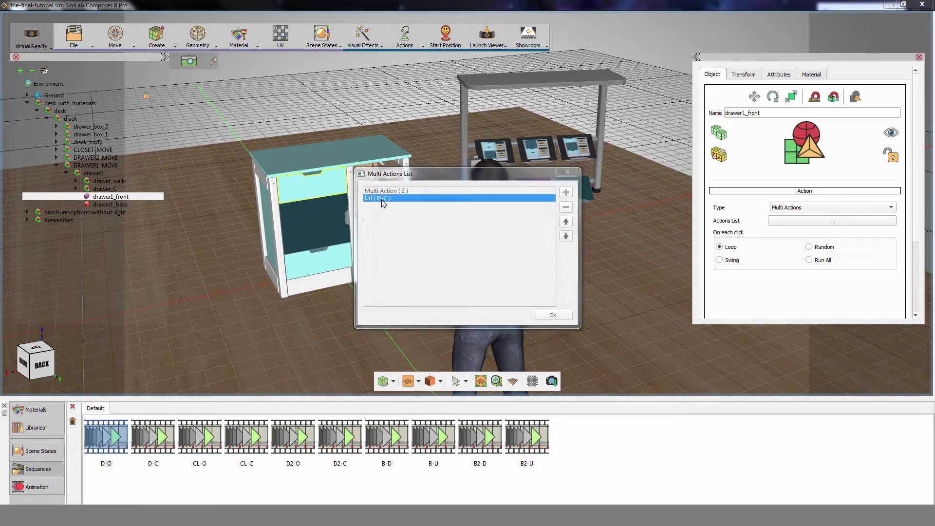
click(453, 175)
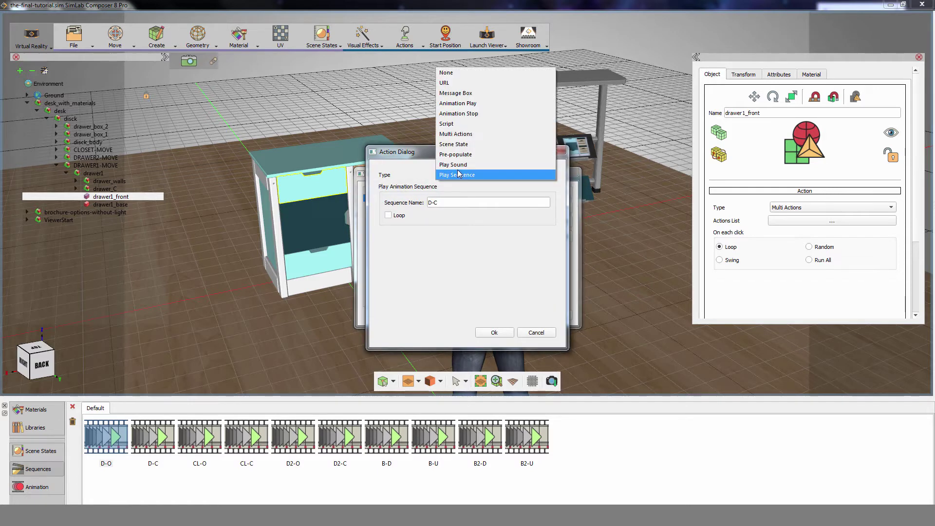
click(478, 134)
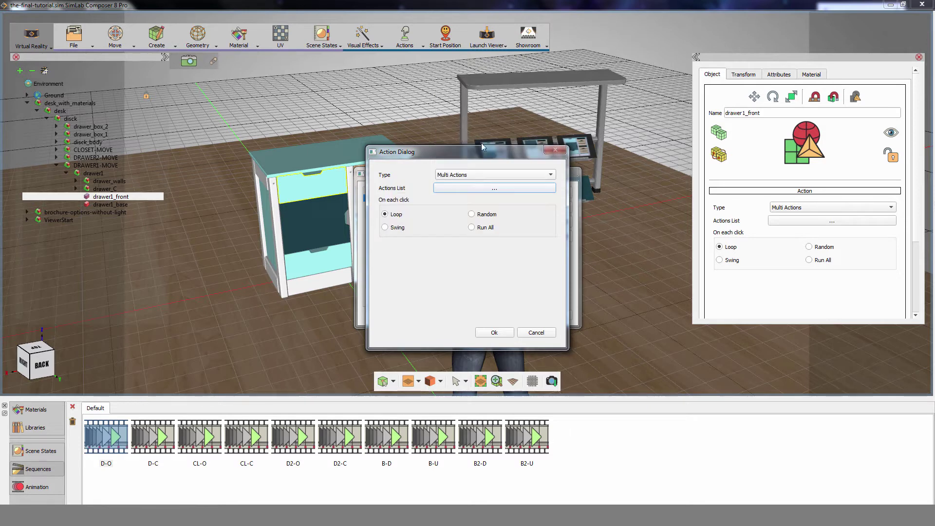
click(472, 228)
click(499, 192)
click(562, 192)
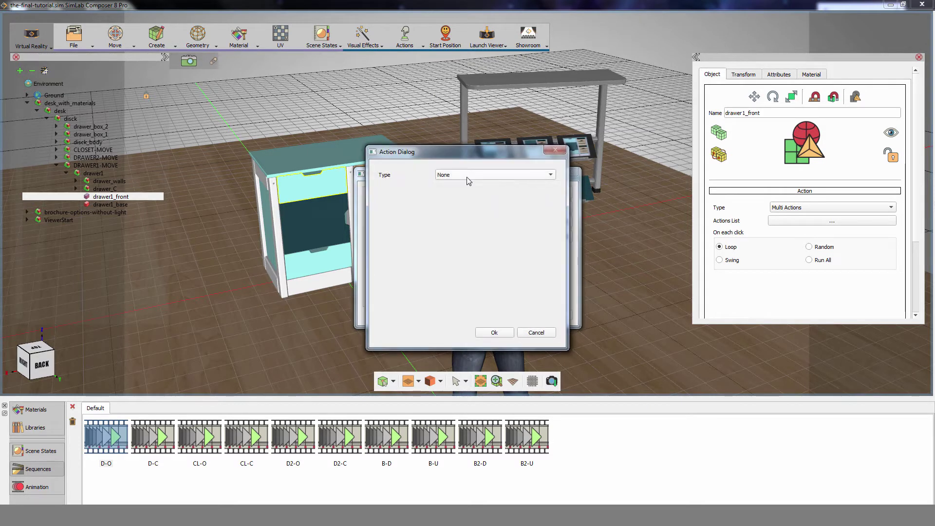
click(467, 175)
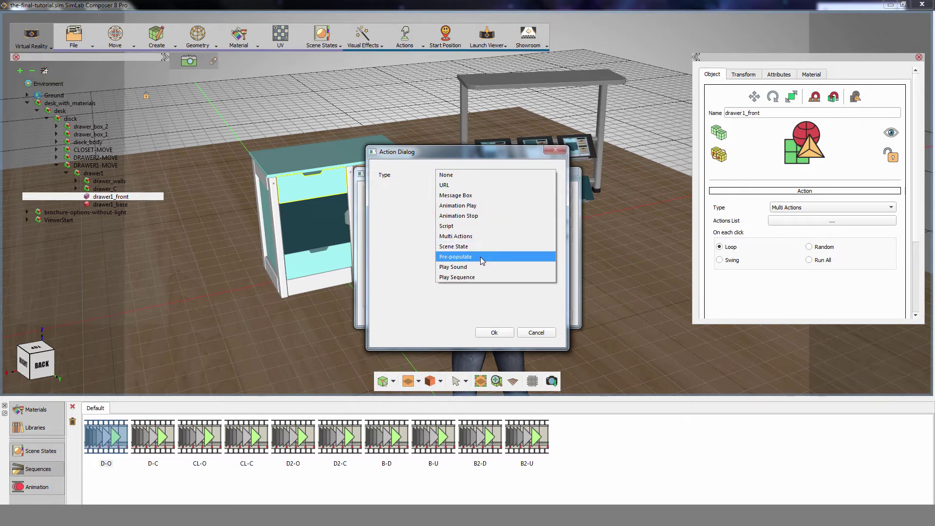
click(486, 278)
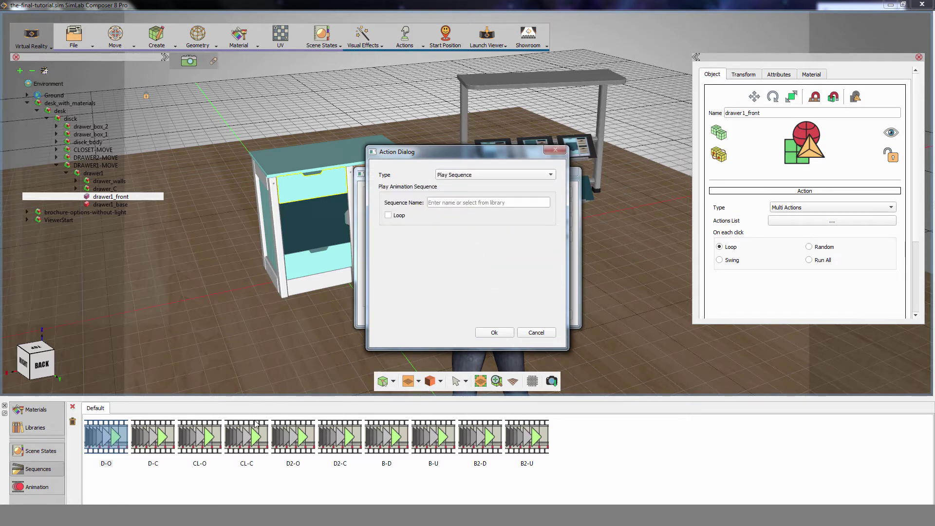
click(153, 440)
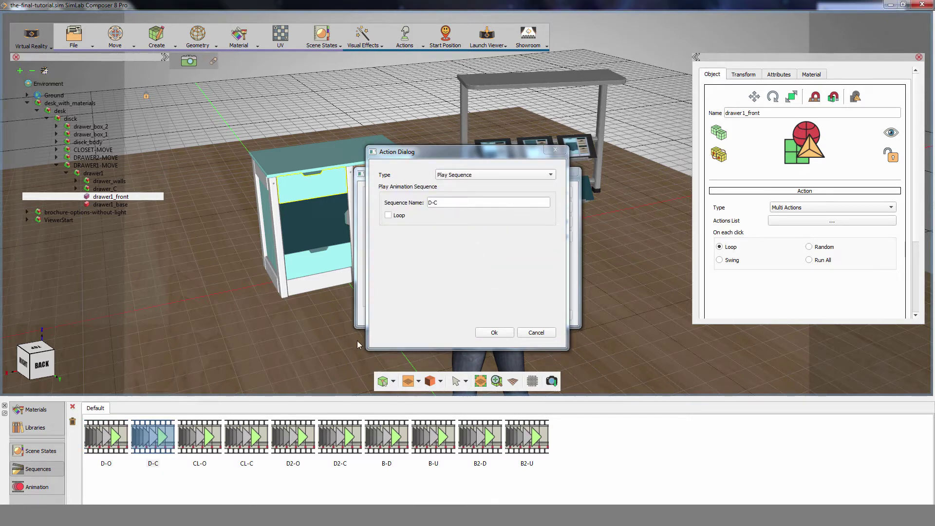
click(487, 332)
Add a Play Sound sub-action with voice-0-drawer-close.mp3 and confirm the multi action.
click(565, 195)
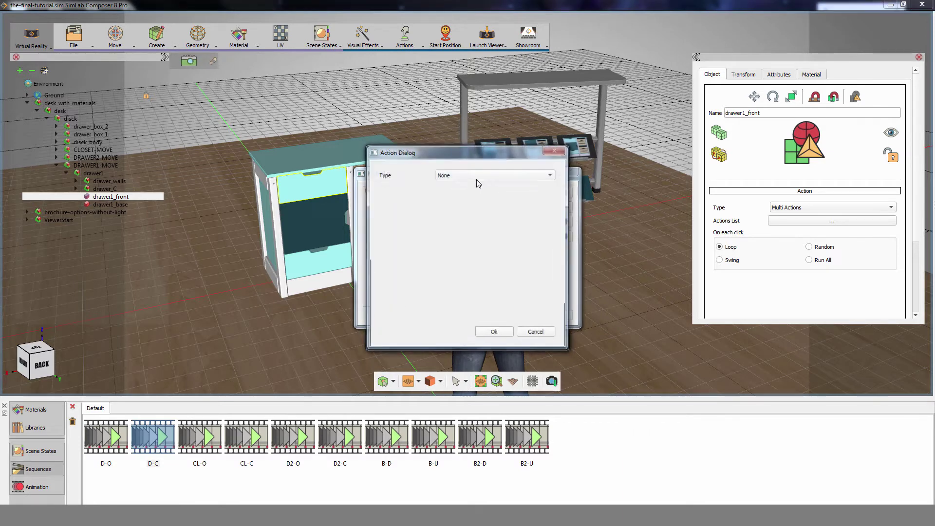
click(477, 178)
click(477, 268)
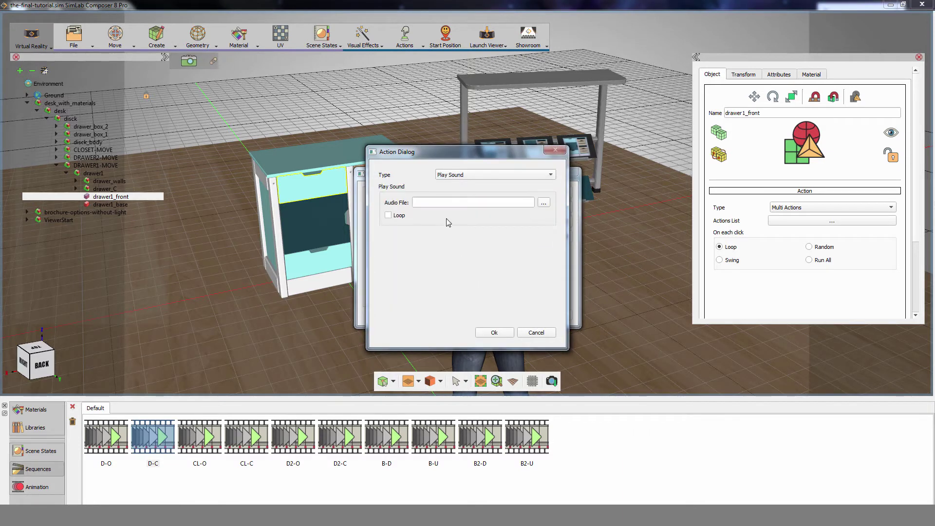
click(546, 203)
click(366, 194)
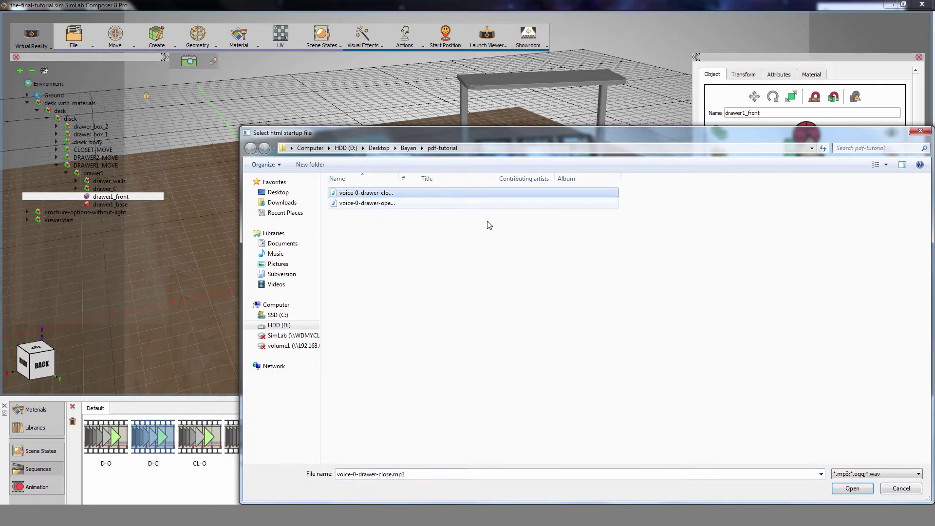
click(853, 488)
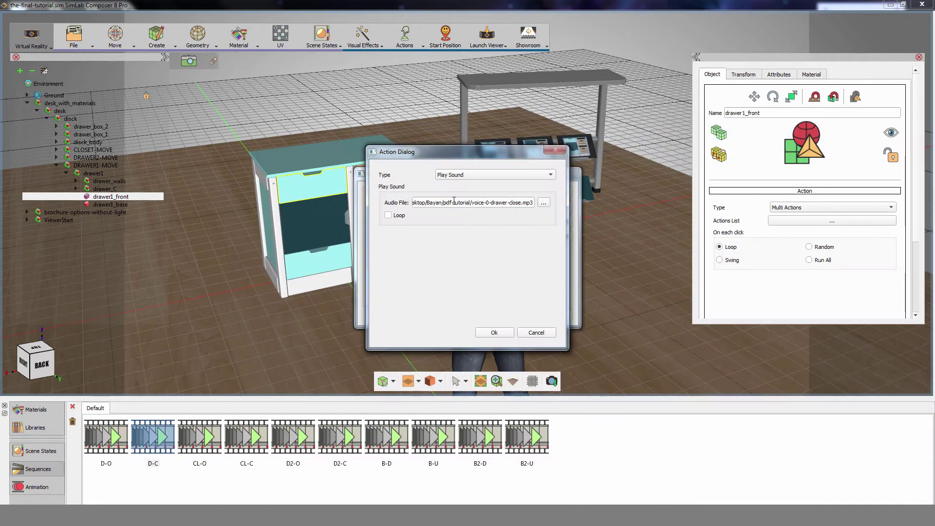
click(496, 335)
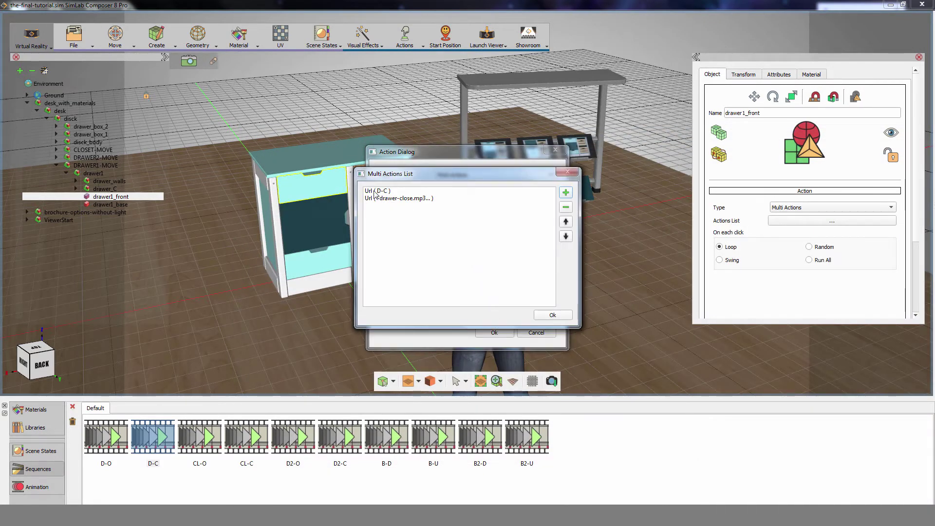
click(550, 316)
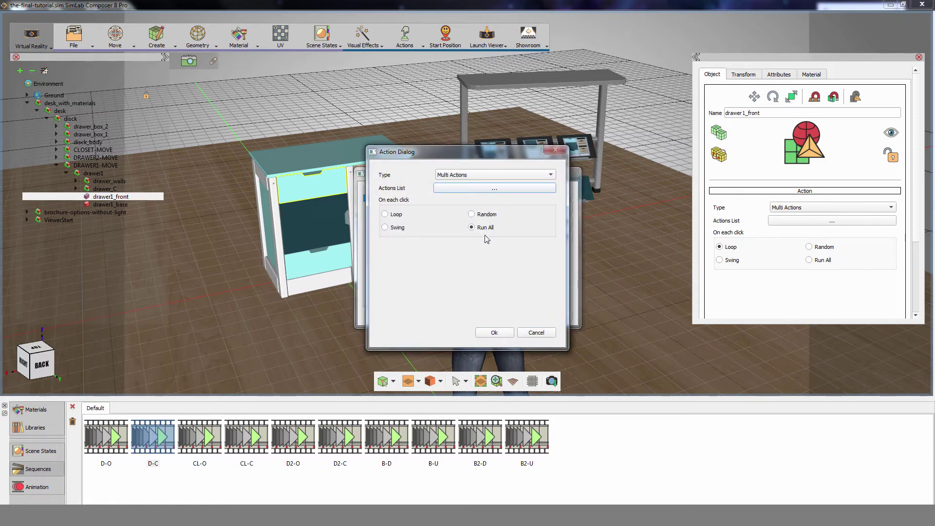
click(499, 331)
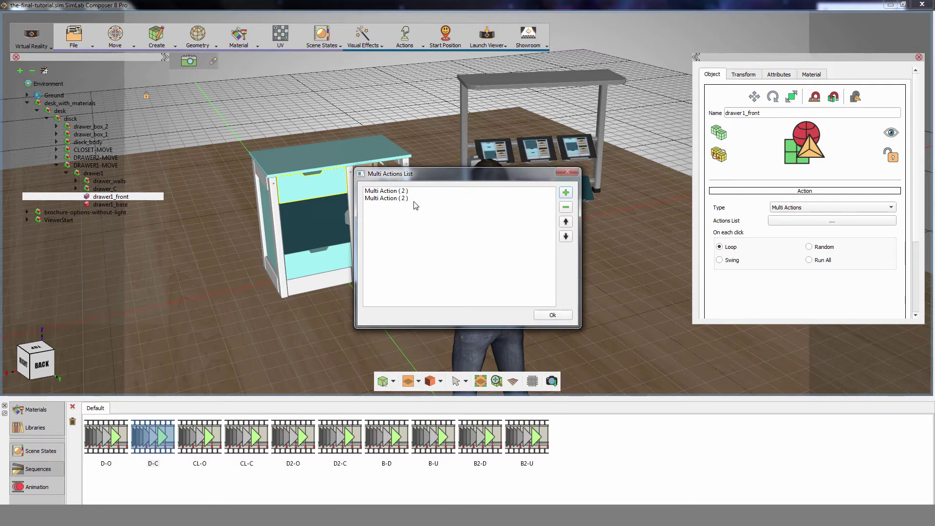
Confirm the drawer's Multi Actions List and test the drawer in the VR Viewer.
click(561, 316)
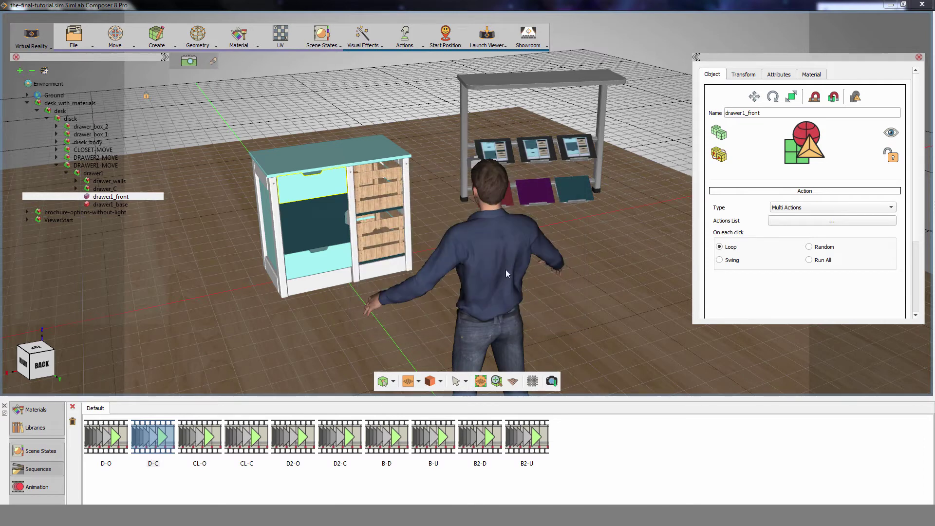
click(495, 43)
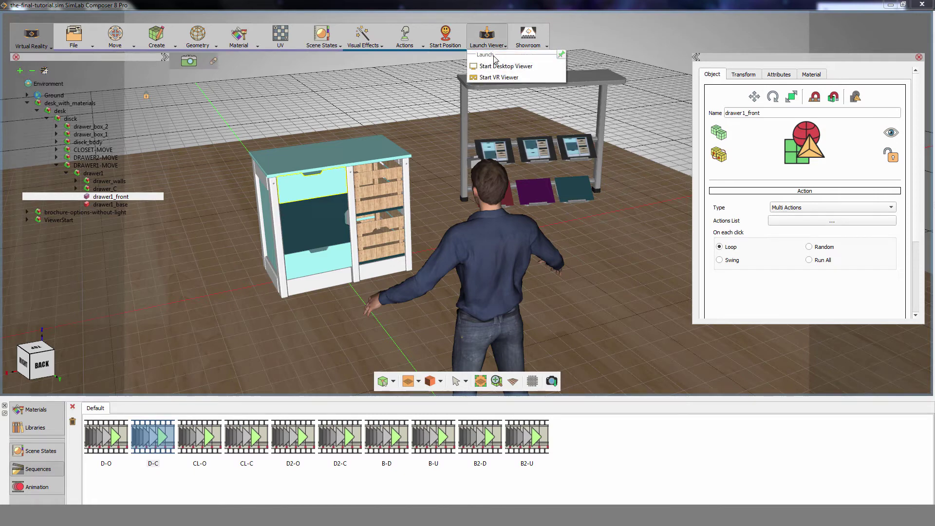
click(500, 78)
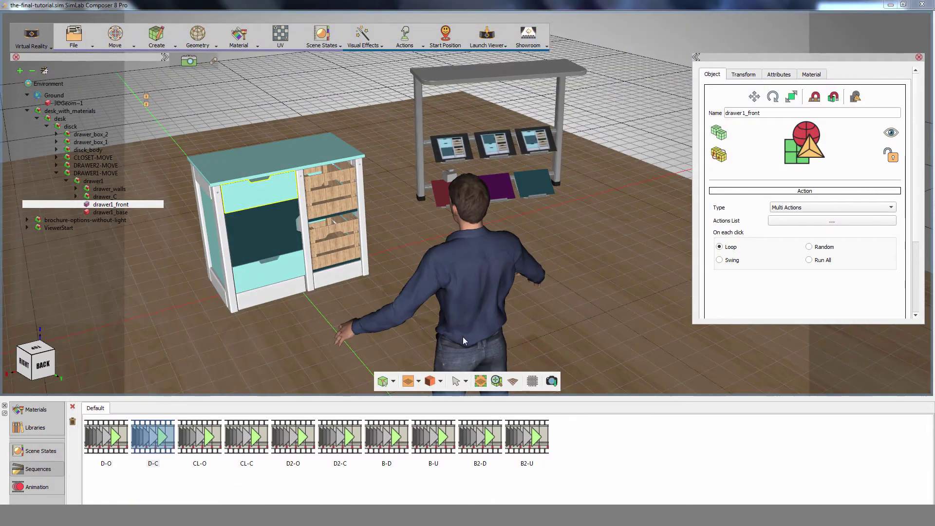
Hide the ViewerStart avatar with H and orbit to frame the desk and brochure stand.
click(32, 71)
click(53, 119)
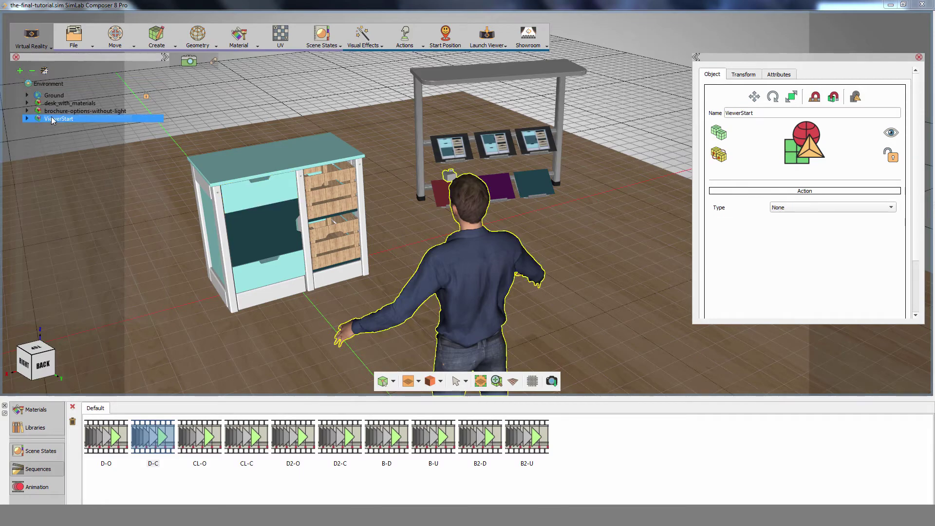
key(h)
drag(504, 249, 571, 247)
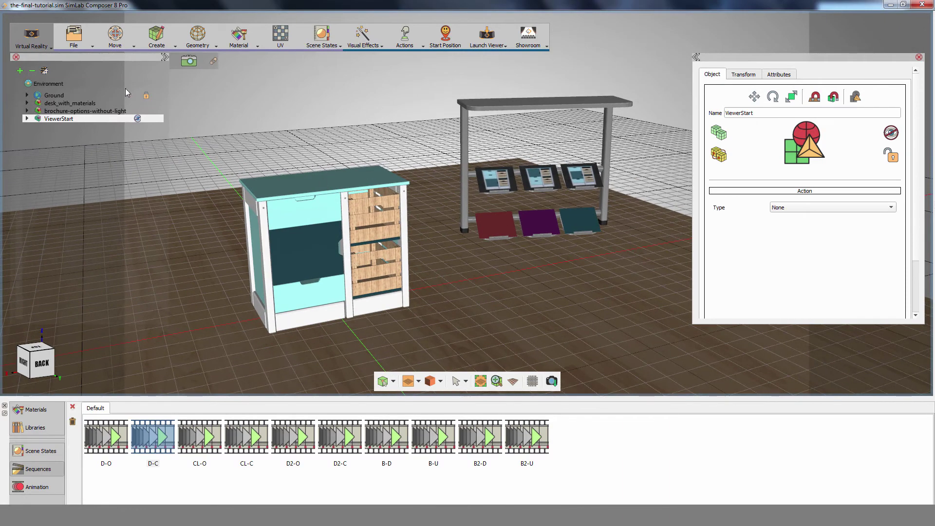
click(73, 37)
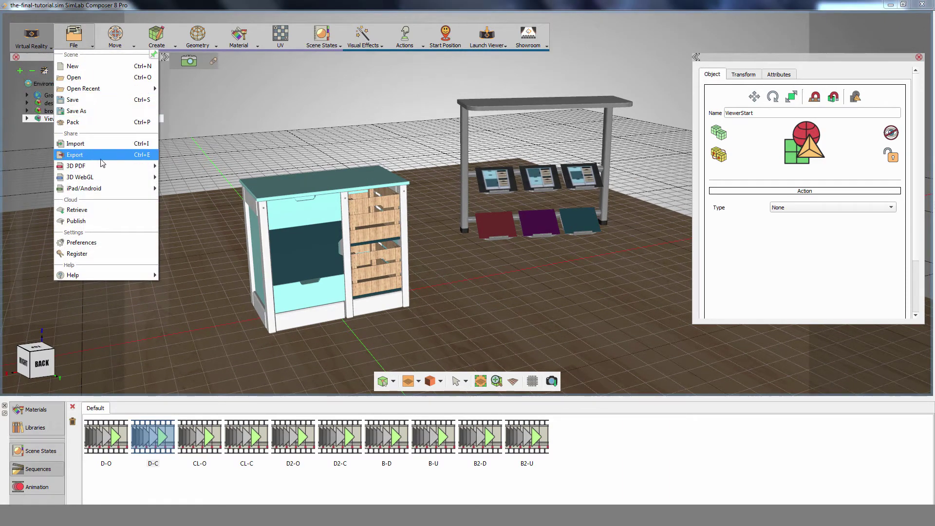
Open the 3D PDF Settings dialog from the File menu.
mouse_move(104, 166)
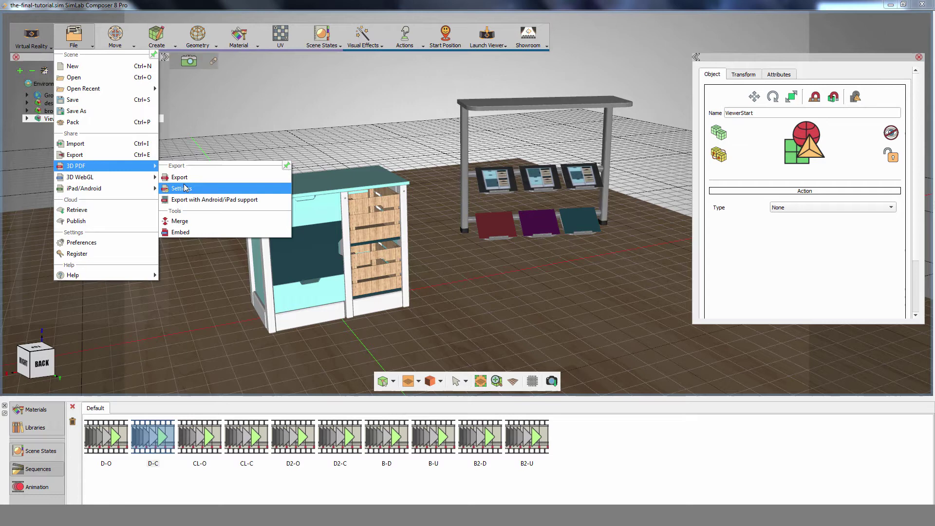
click(201, 189)
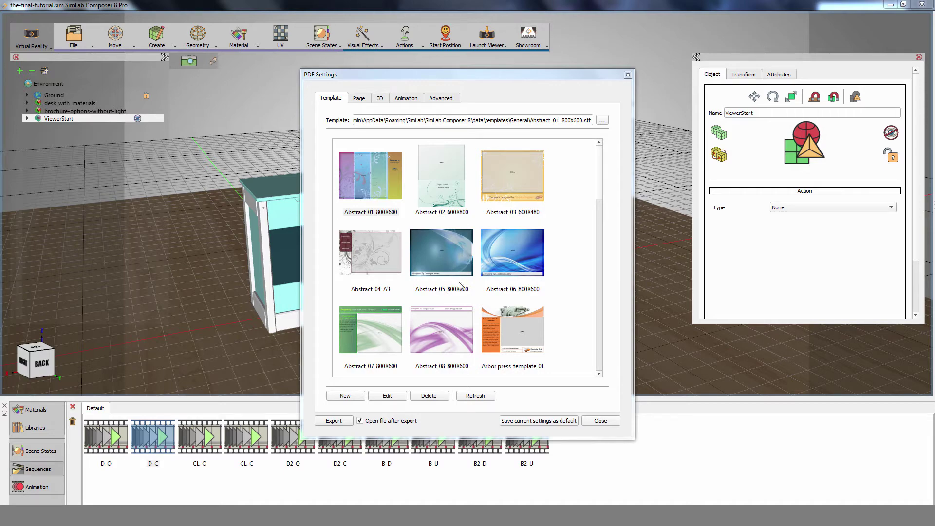
Start a new PDF template with an A3 page size.
click(357, 396)
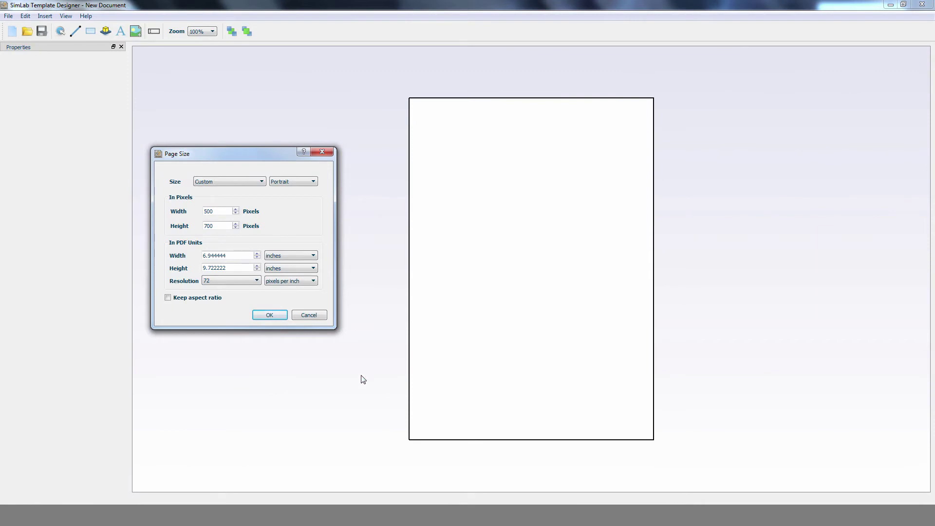
click(261, 182)
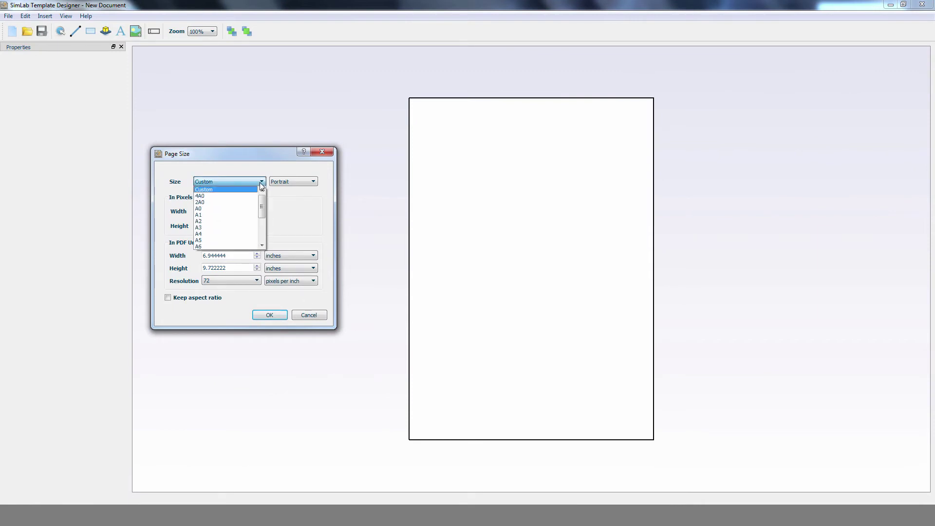
click(250, 228)
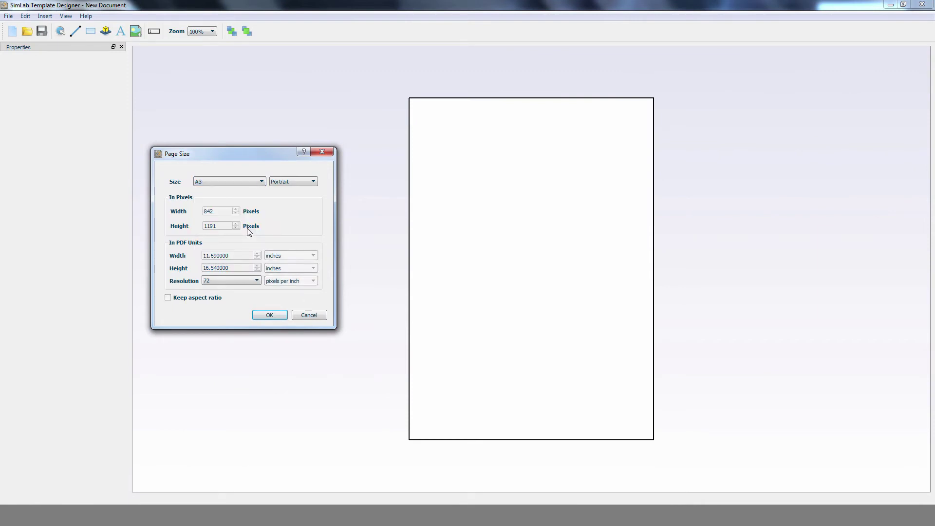
click(279, 316)
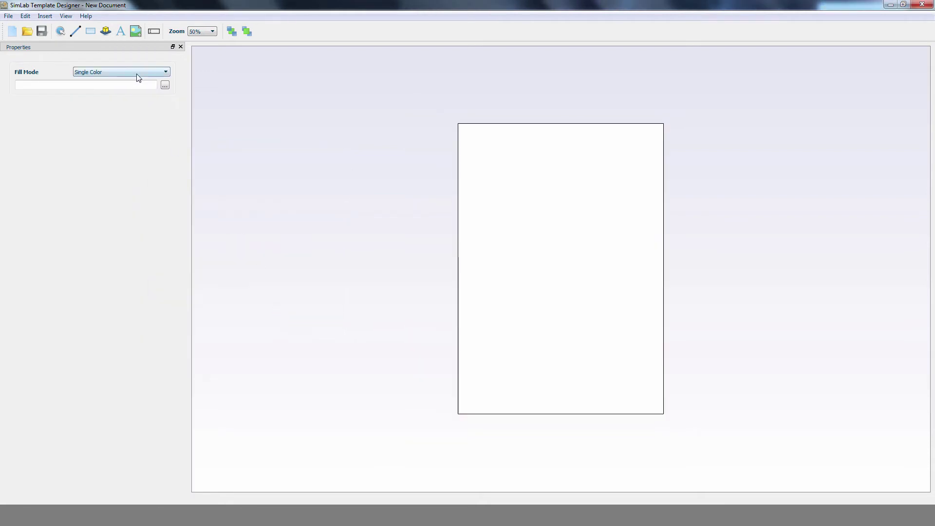
Set the page fill to PDF Document using pdf-tutorial-basic-pdf content.pdf.
click(165, 85)
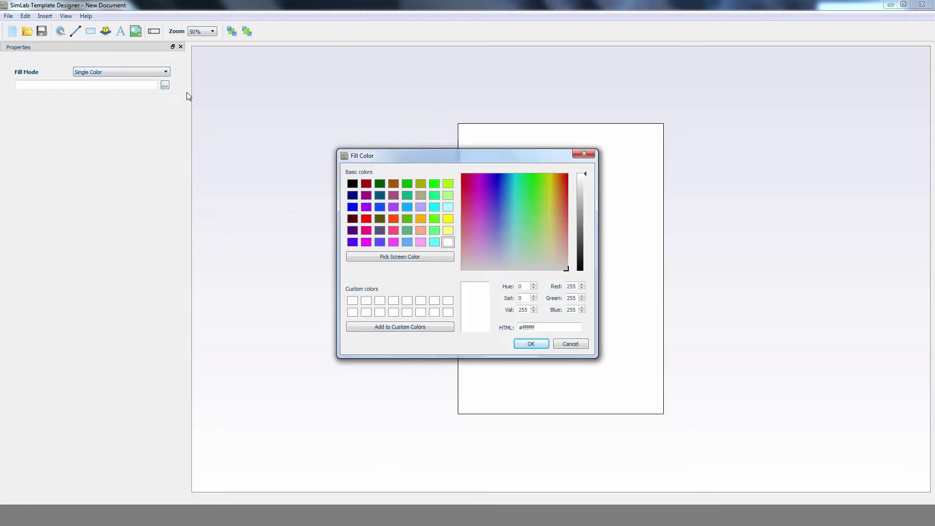
click(571, 344)
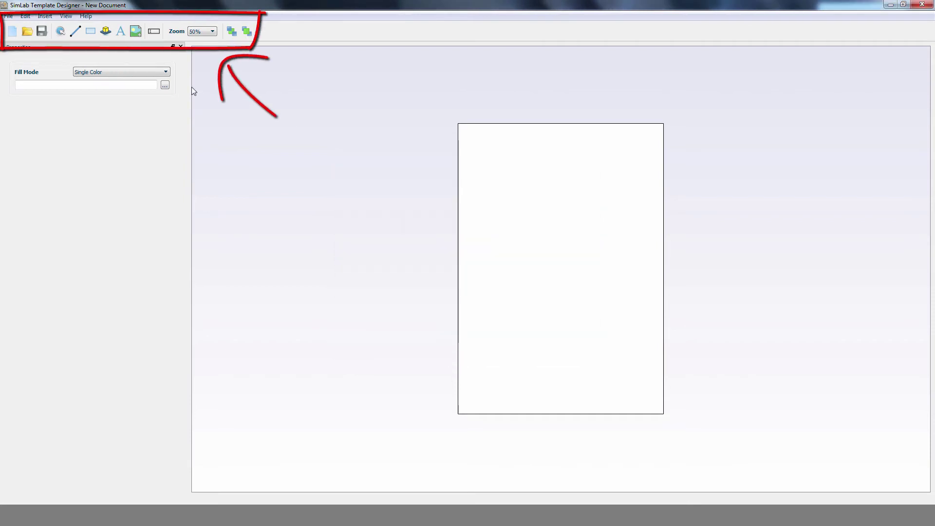
click(166, 72)
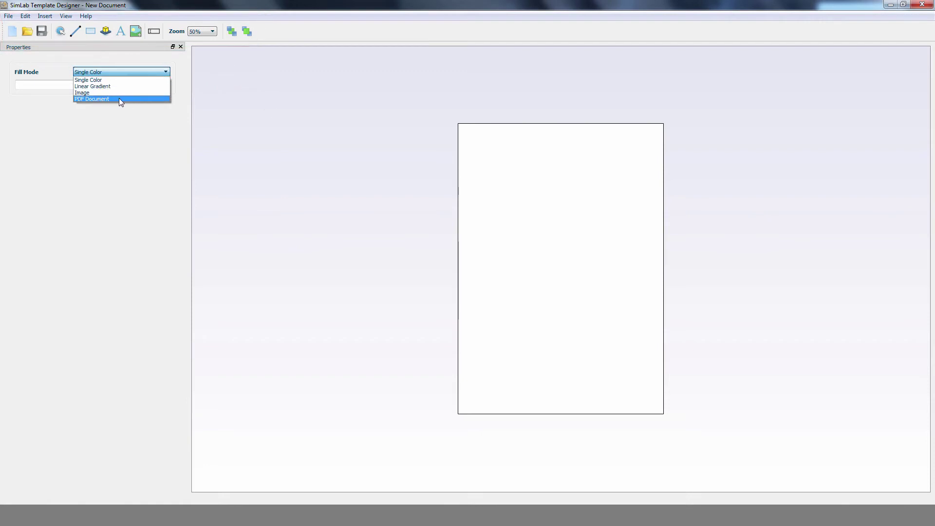
click(158, 99)
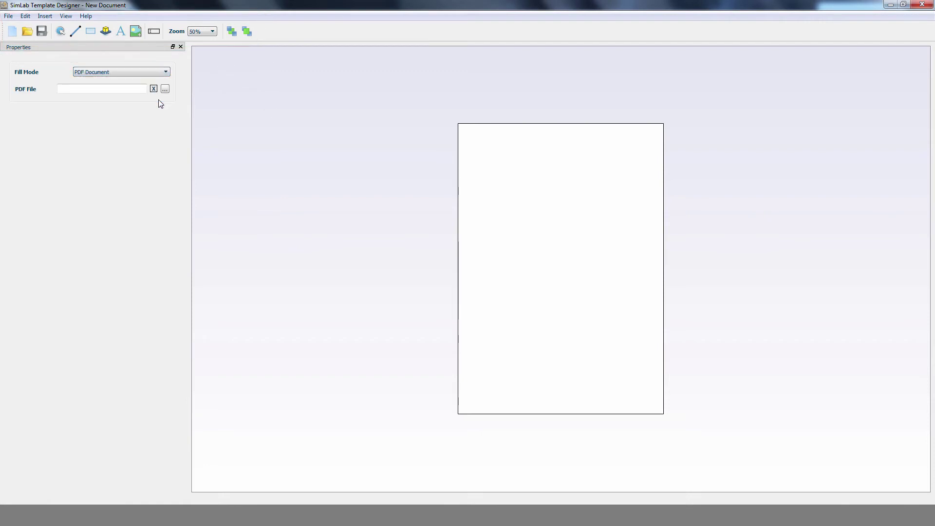
click(165, 89)
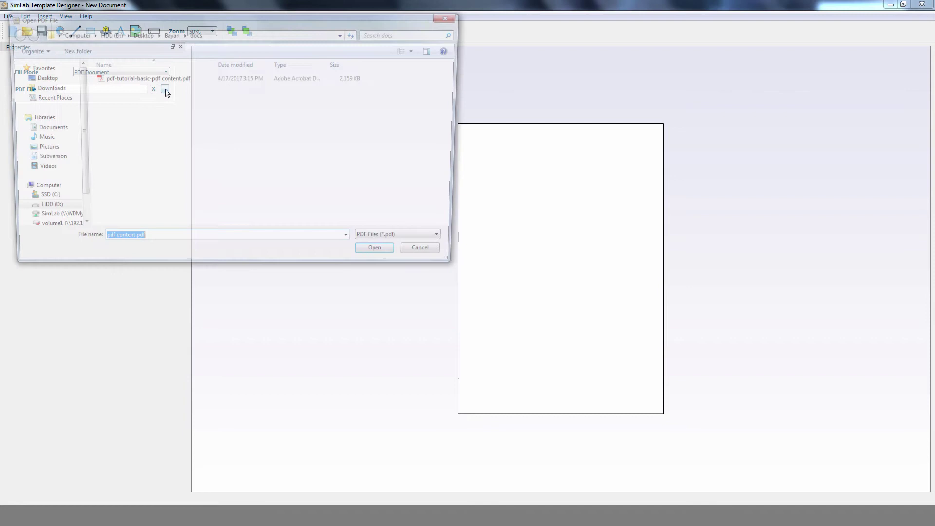
click(166, 81)
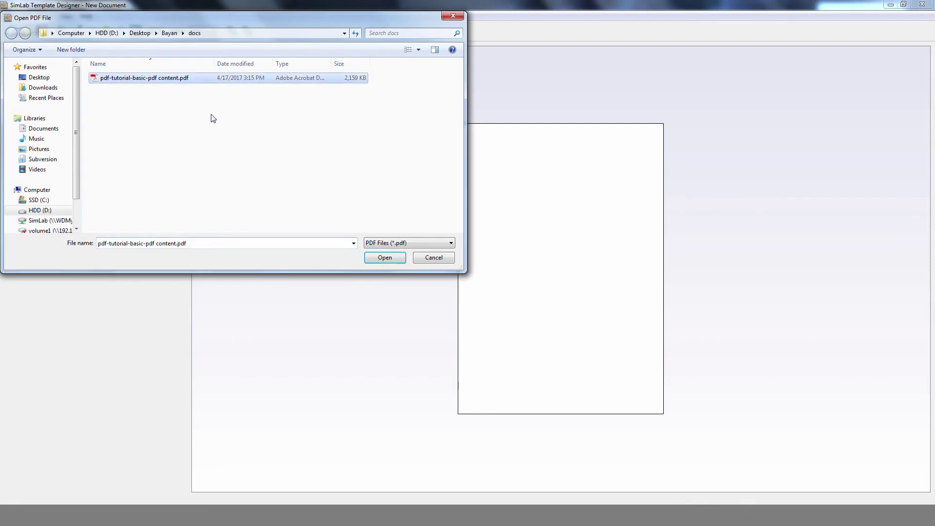
click(385, 257)
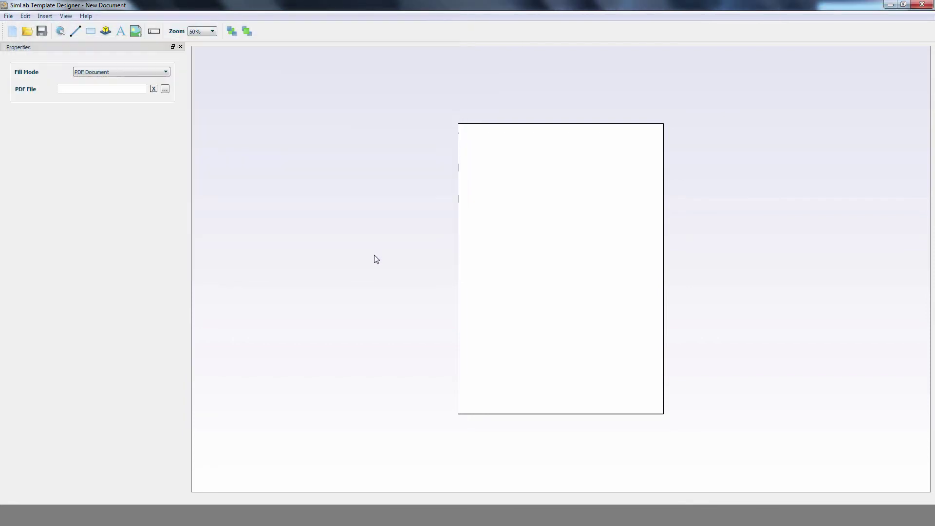
At 100% zoom, place a 3D Area sized to fill the brochure's white frame.
click(211, 31)
click(206, 65)
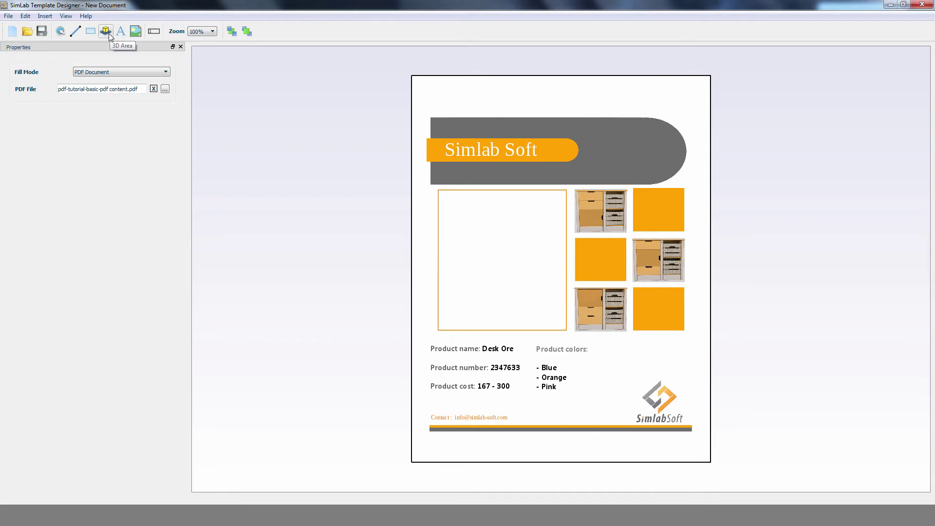
click(497, 223)
drag(519, 236, 543, 203)
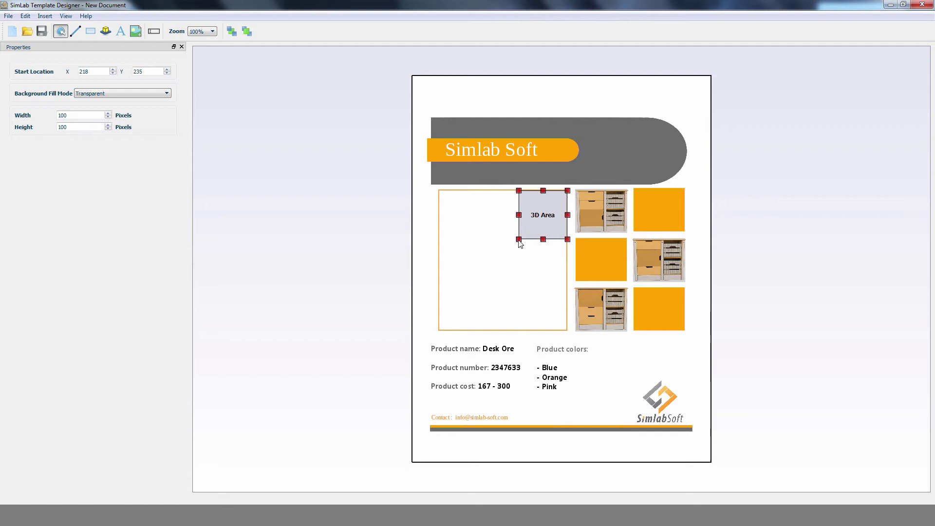
drag(518, 240, 438, 331)
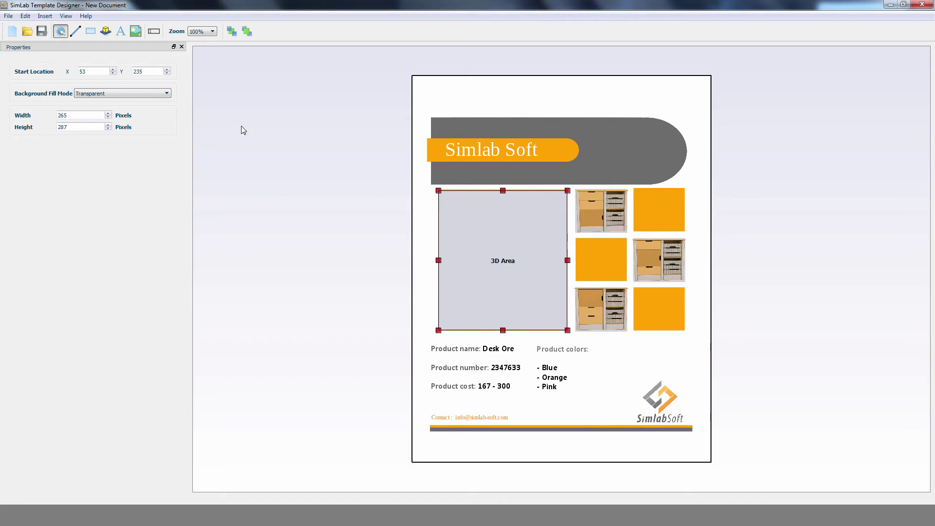
Save the template as Cabinet-PDF-Tutorial.
click(8, 16)
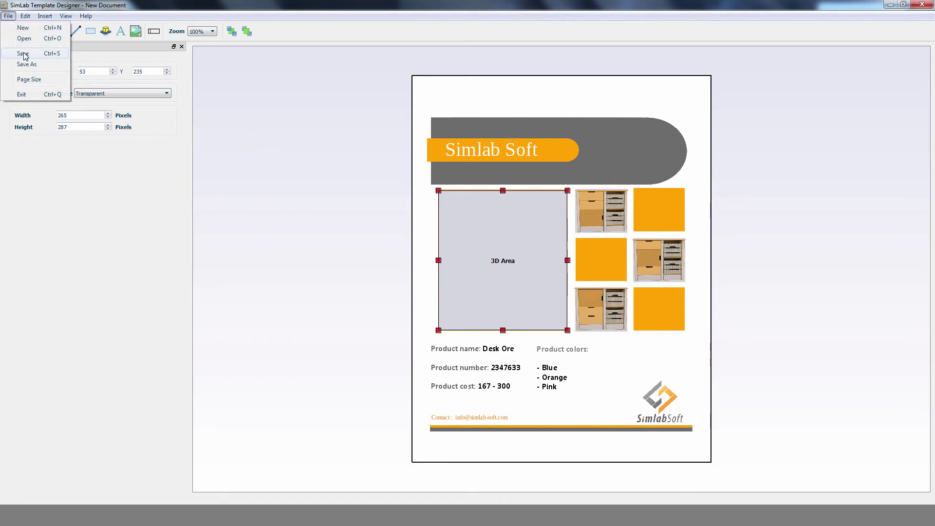
click(14, 54)
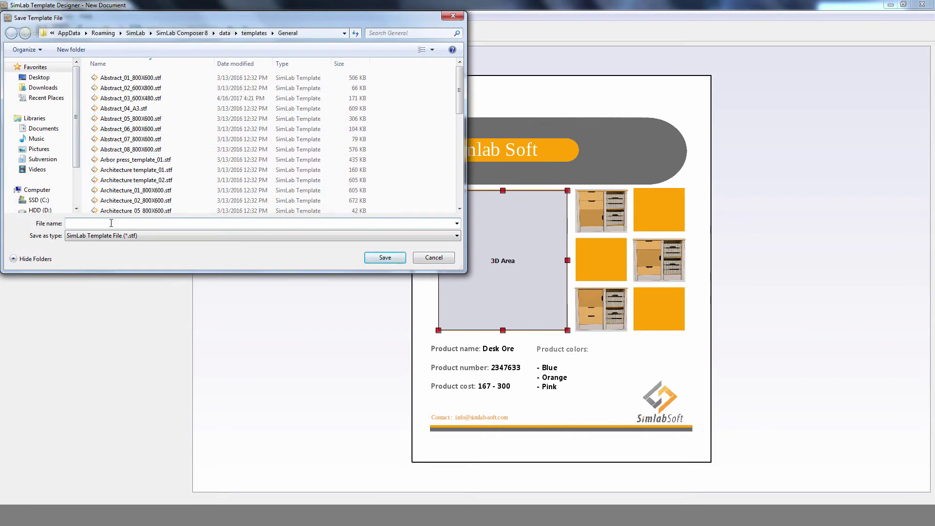
text(Cabinet-PDF-Tutorial)
click(378, 258)
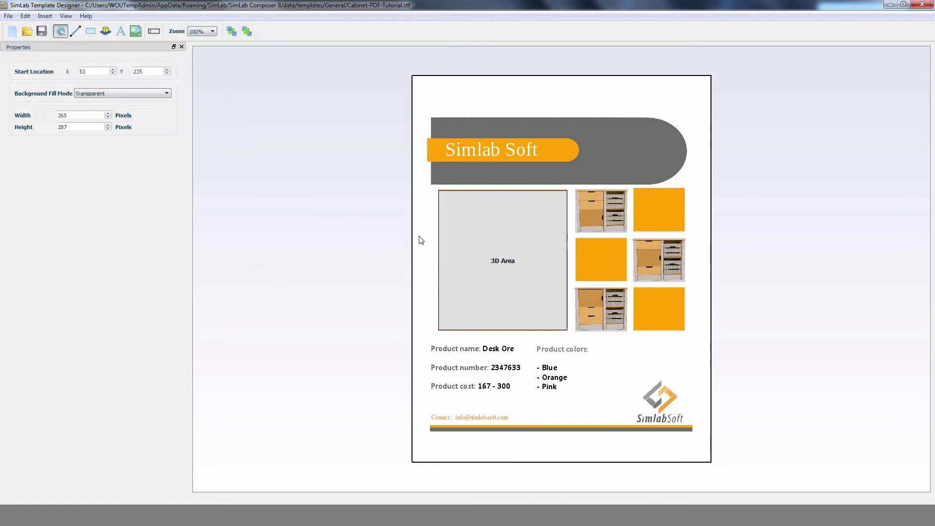
Close the designer, refresh templates, select Cabinet-PDF-Tutorial, and show the Page settings.
click(922, 4)
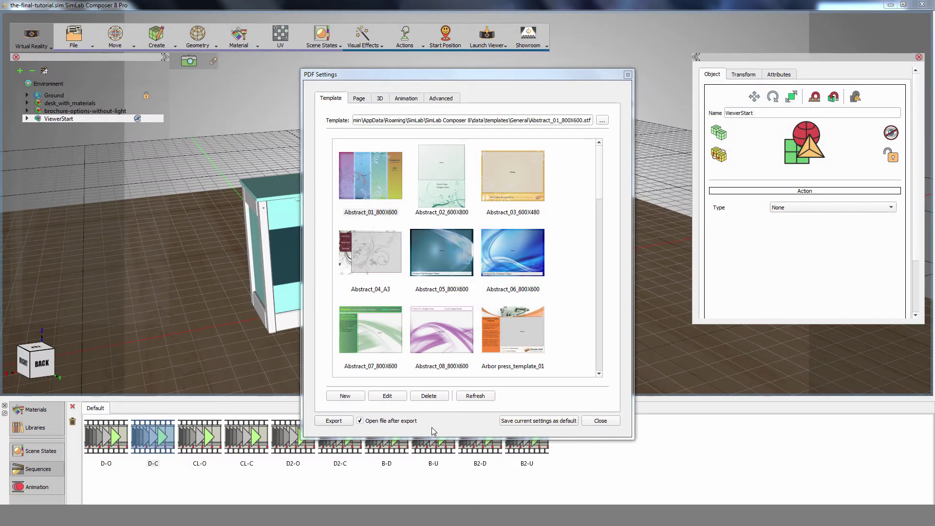
click(473, 397)
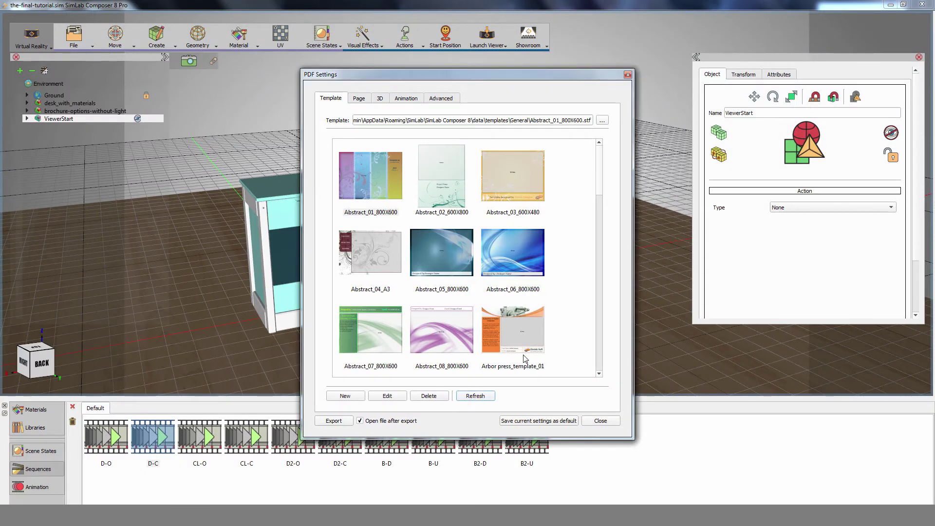
drag(597, 189, 612, 290)
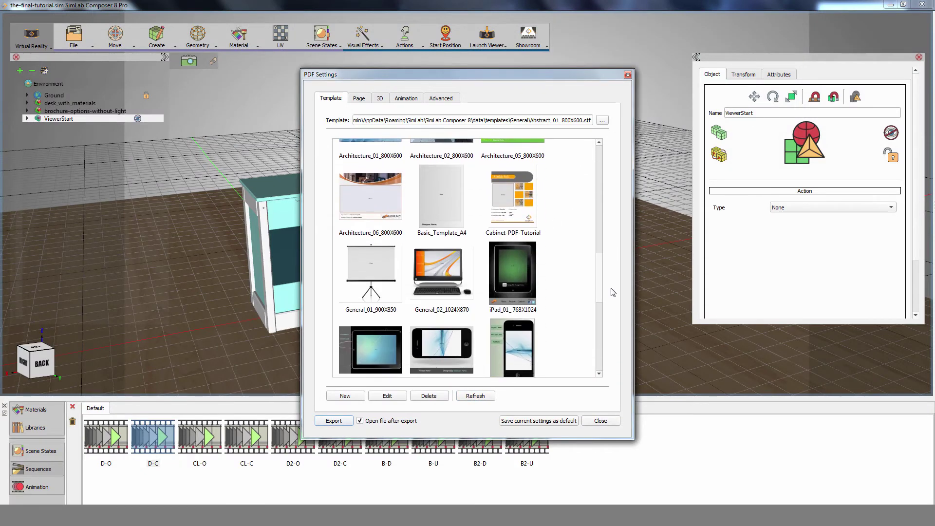
click(520, 198)
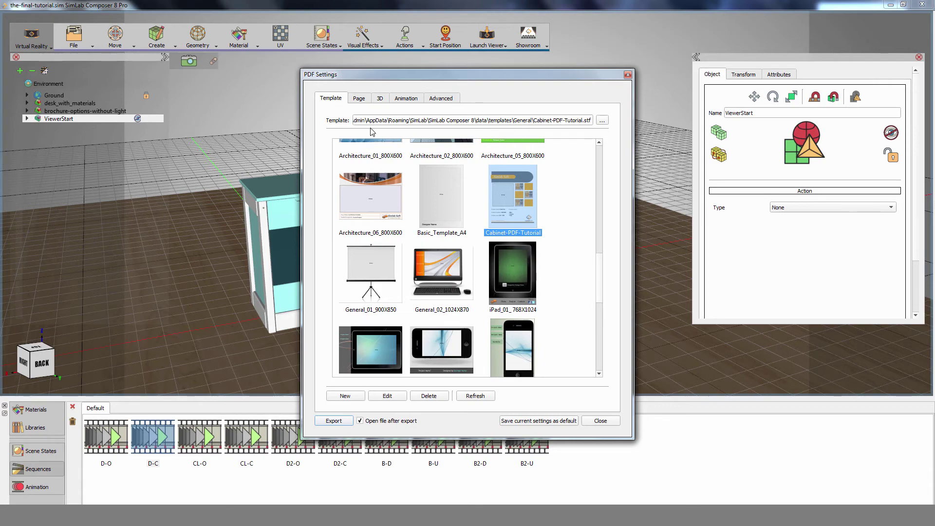
click(359, 102)
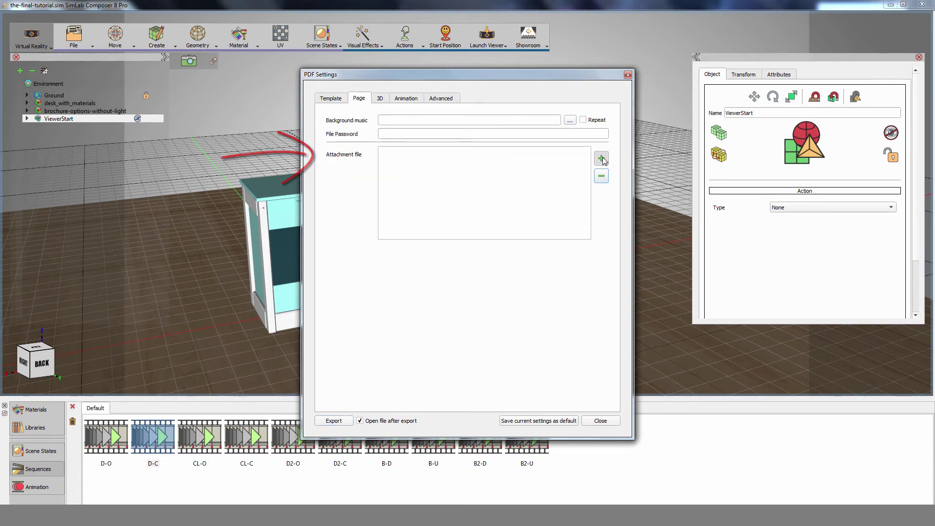
Attach pdf-tutorial-basic-pdf content.pdf and Simlab_logo.png to the PDF export.
click(602, 158)
click(398, 148)
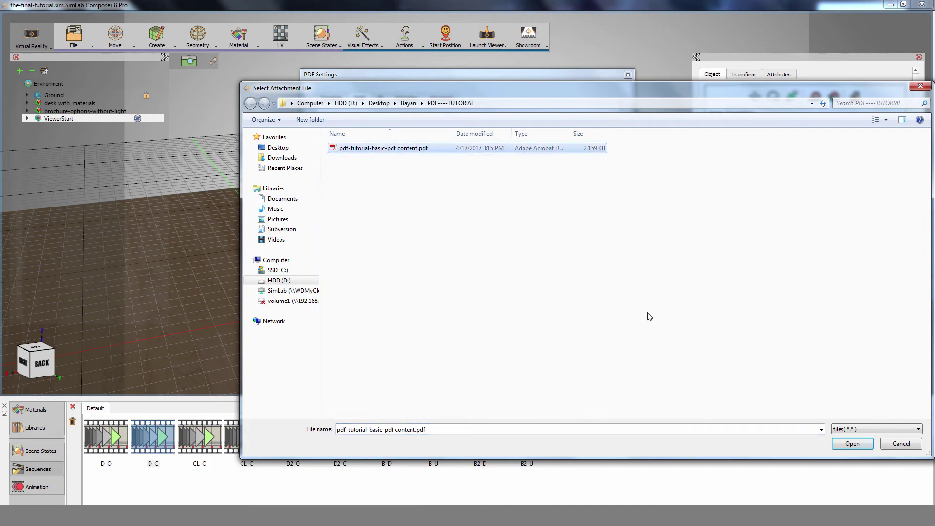
click(845, 445)
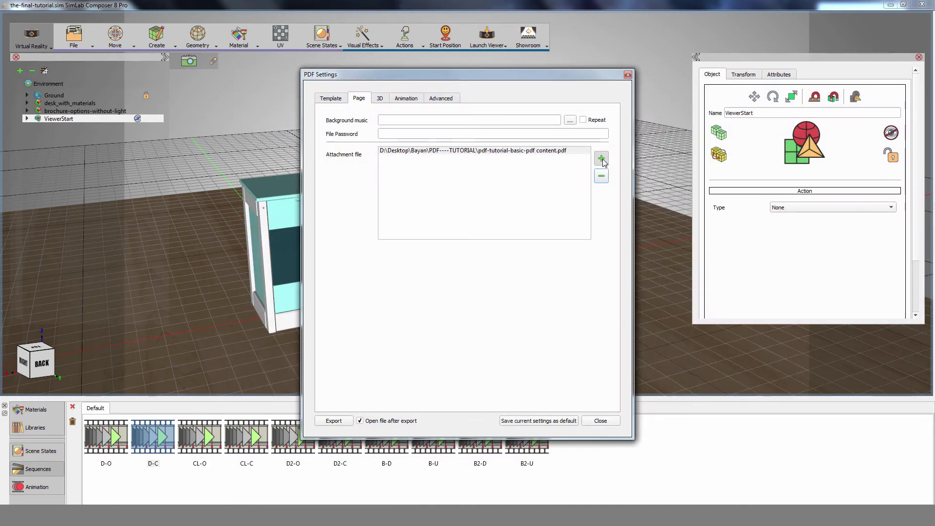
click(602, 159)
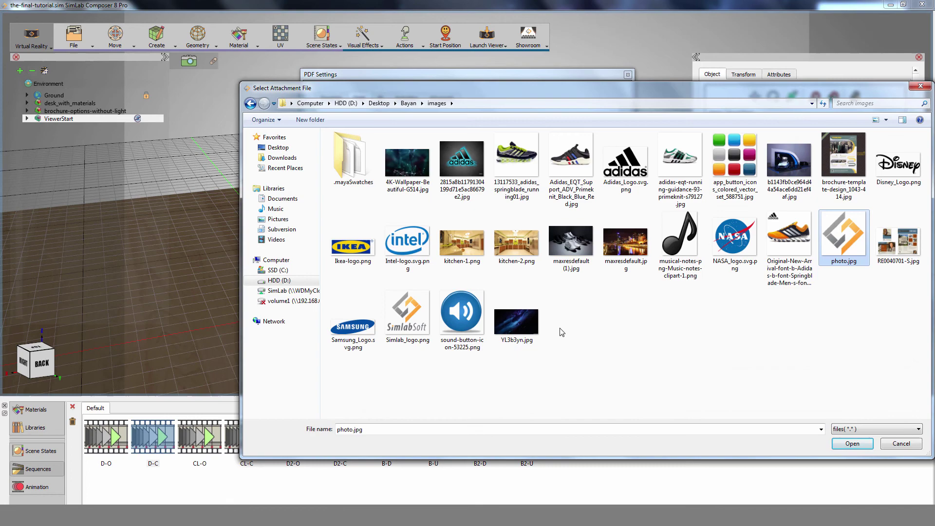
click(429, 327)
click(851, 443)
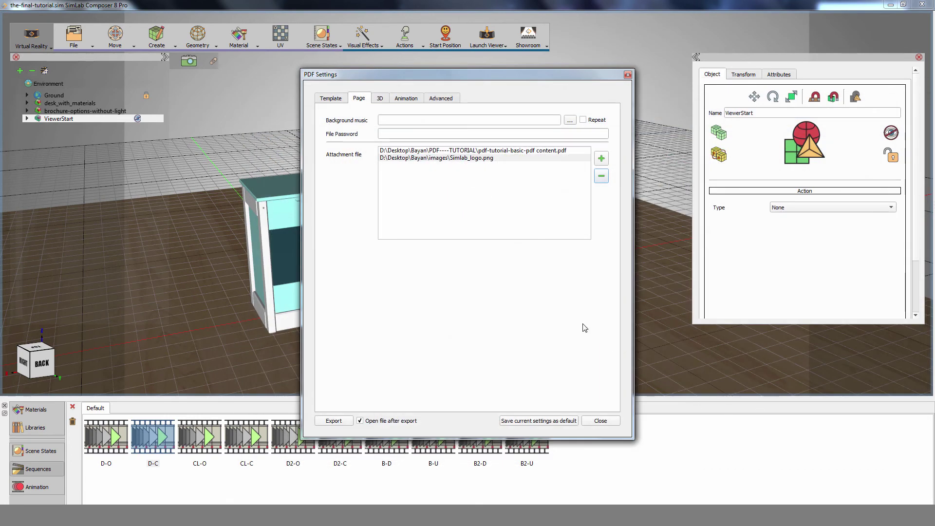
click(332, 99)
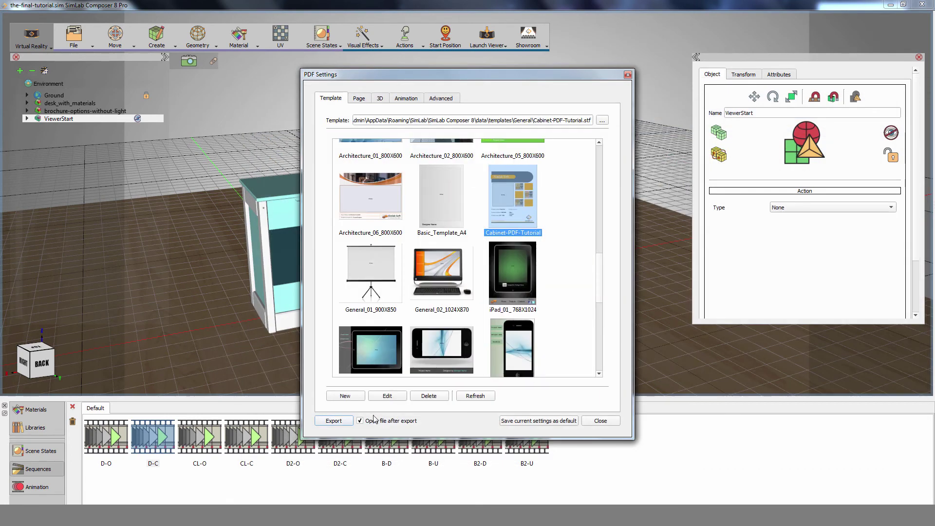
Export the scene as the 3D PDF 'tutorial-Cabinet' with all six scene states included.
click(334, 421)
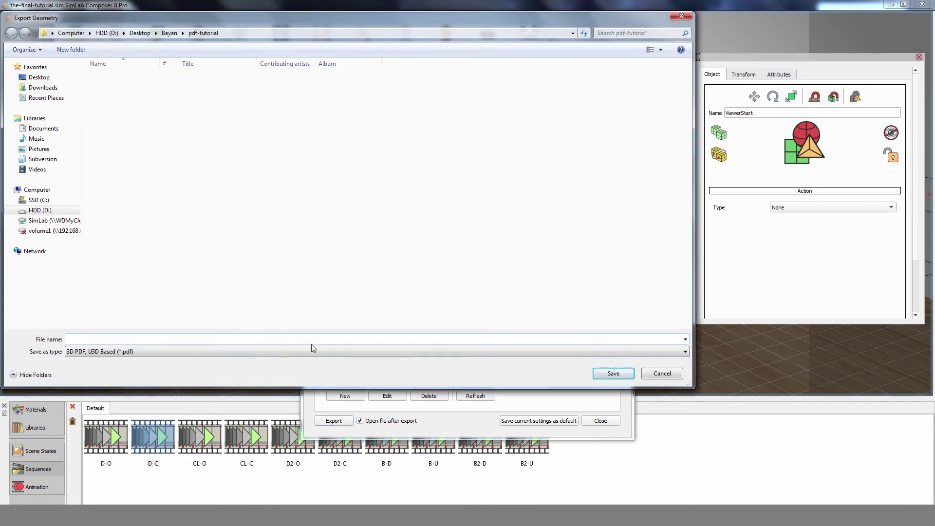
text(tutorial-Cabinet)
click(617, 373)
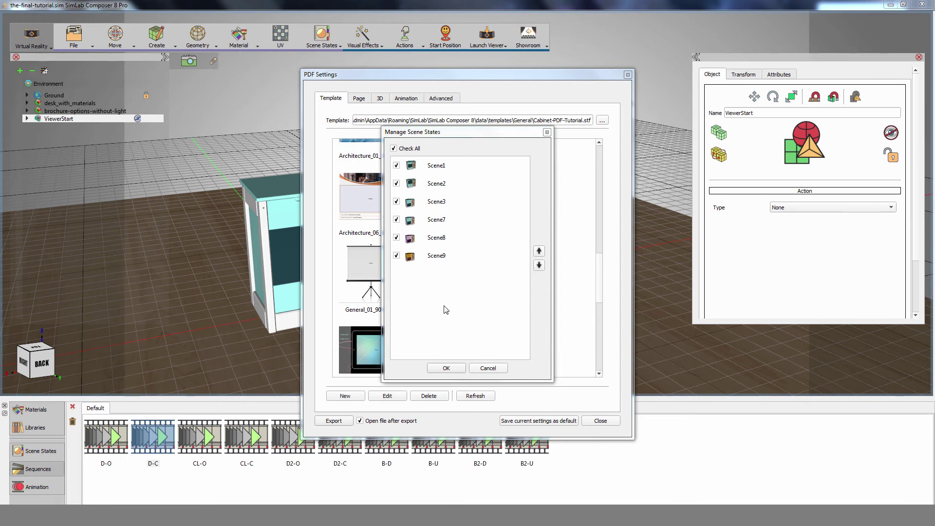
click(445, 368)
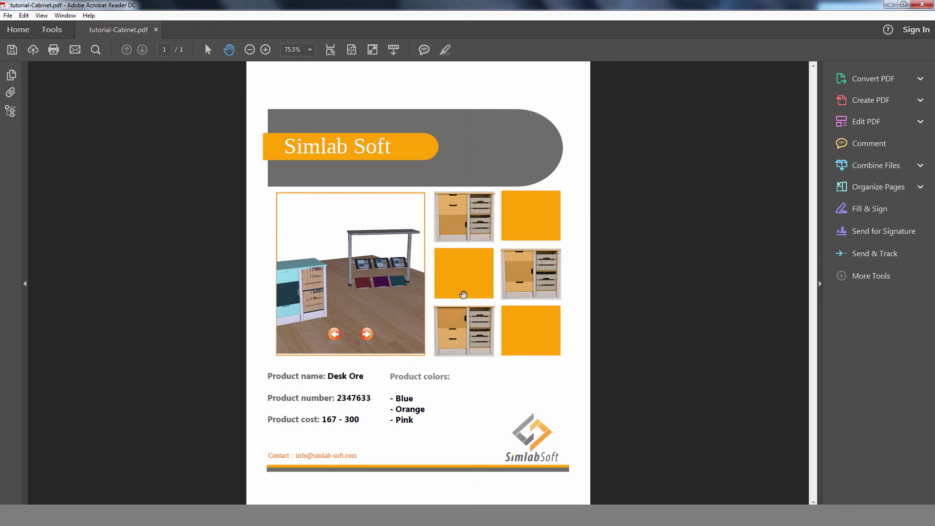
Open cabinet drawers, recolour it pink then yellow, move the dark red panel, and return to teal.
mouse_move(386, 302)
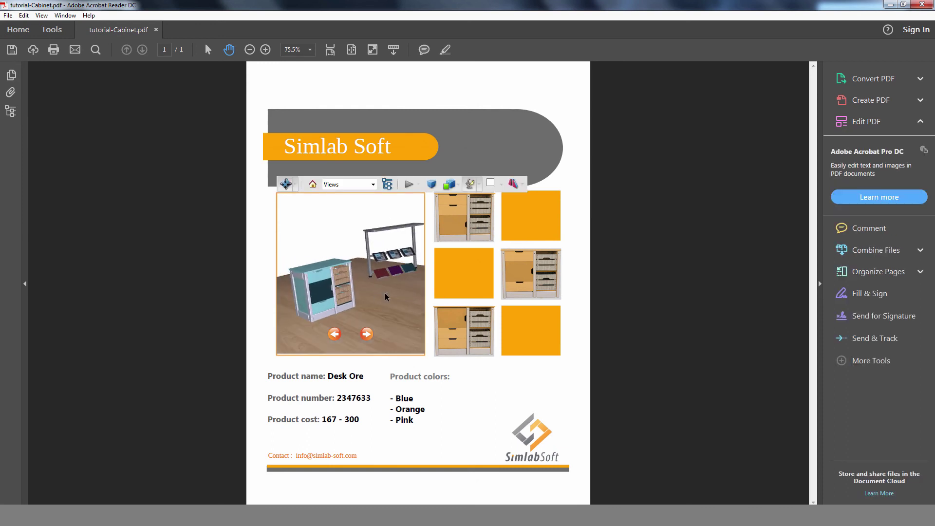
click(319, 276)
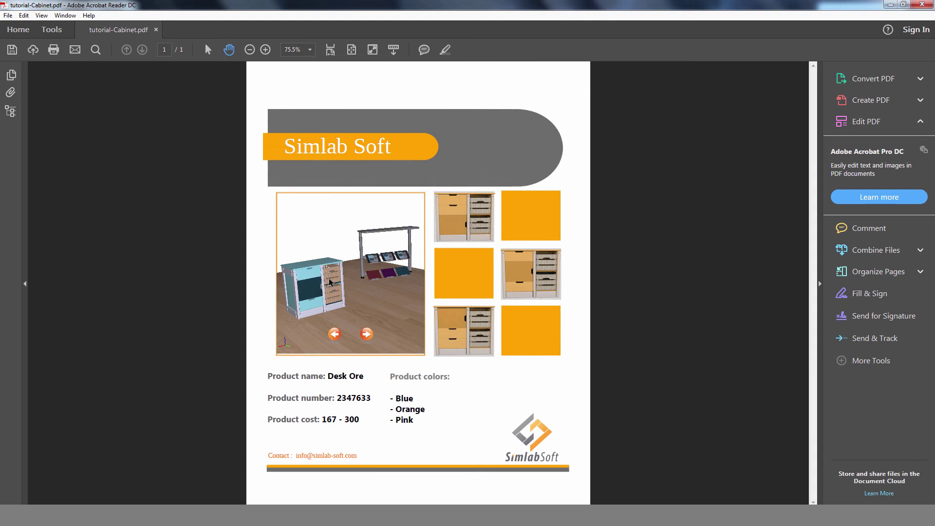
click(388, 274)
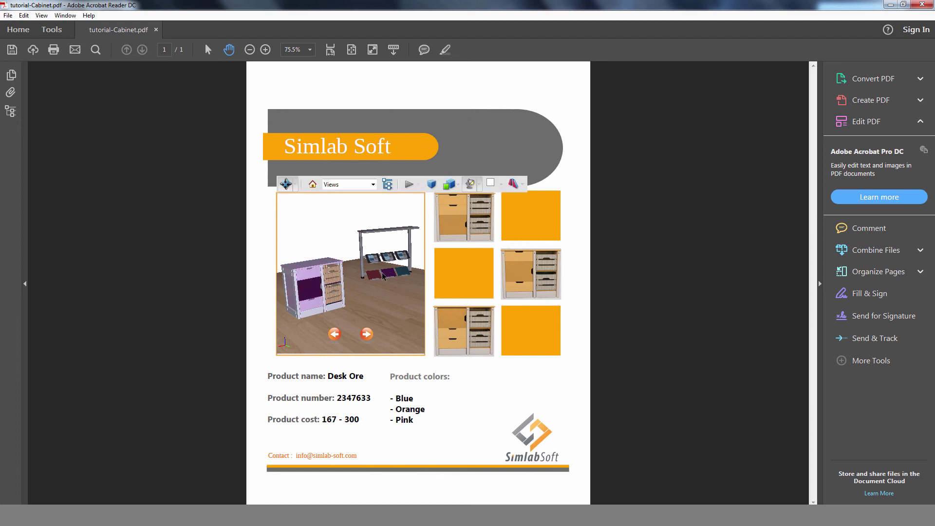
click(374, 276)
click(376, 262)
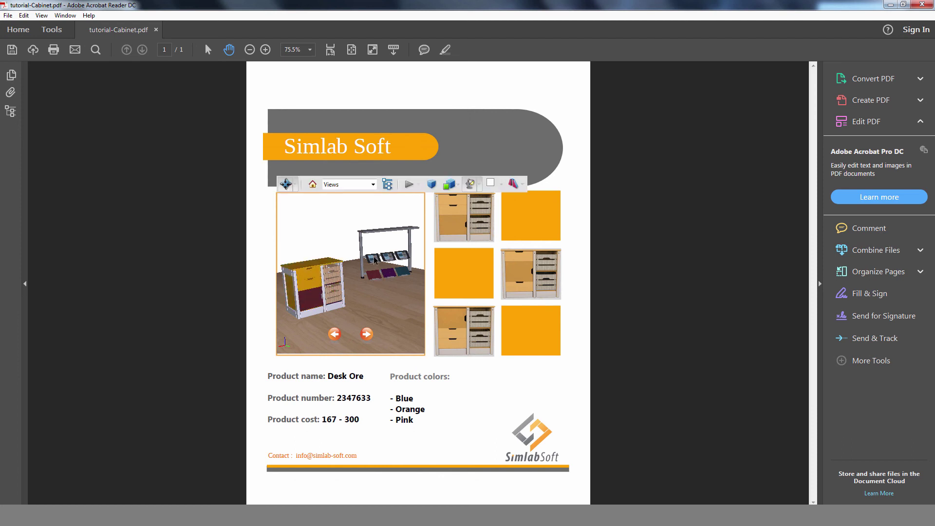
click(391, 260)
click(400, 272)
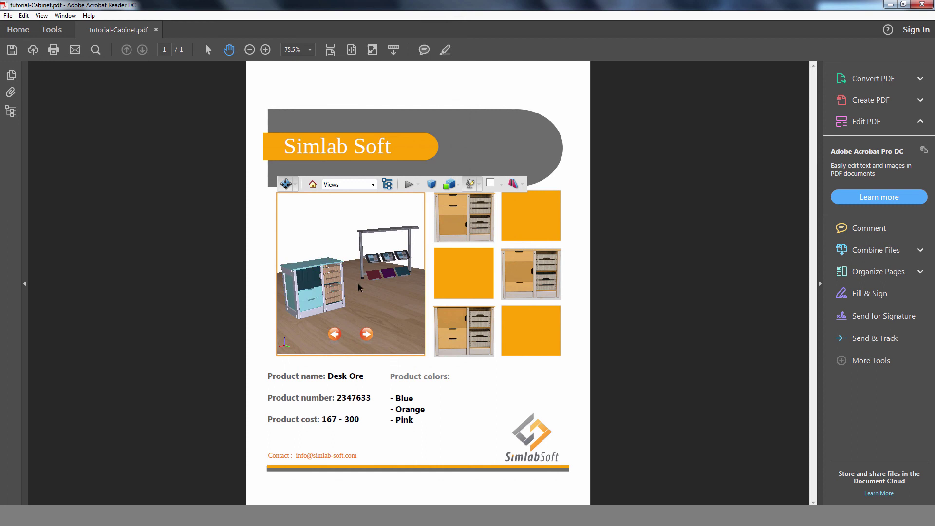
click(339, 285)
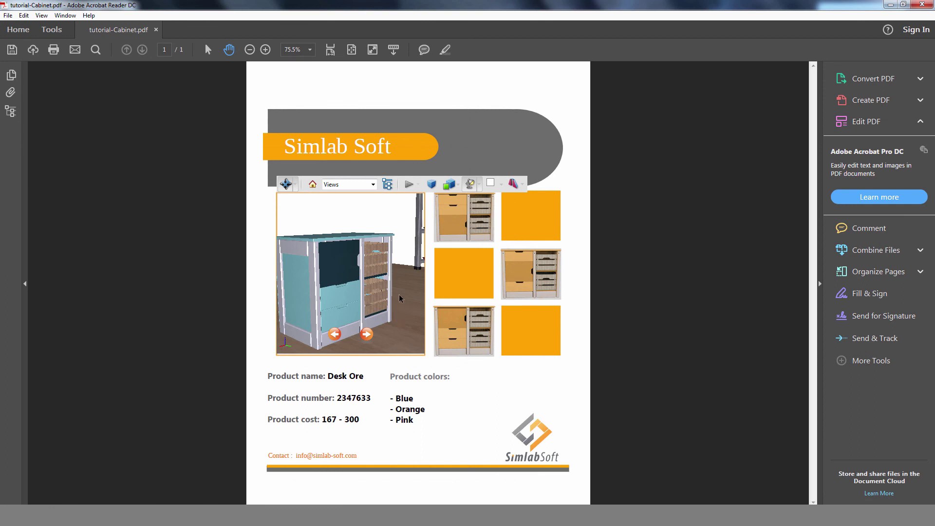
Open the attached Simlab_logo.png from the PDF's attachments list.
click(10, 92)
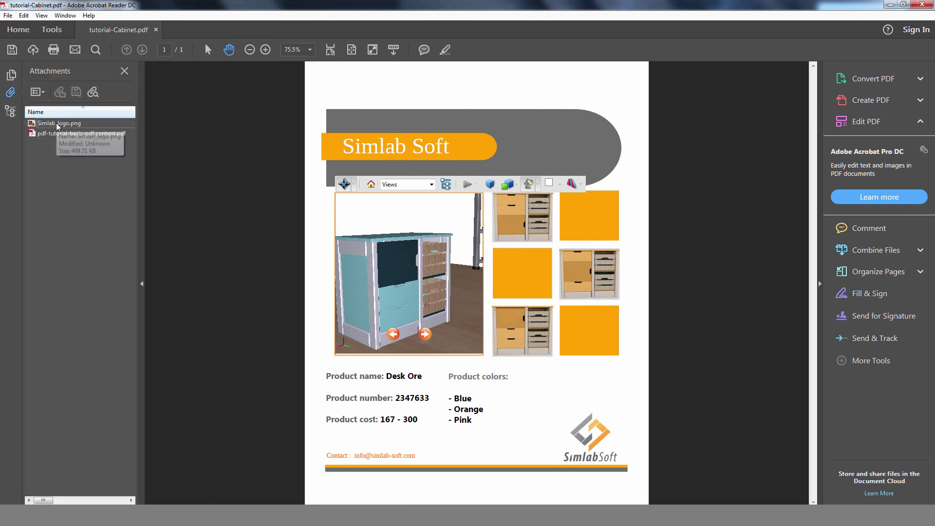
click(58, 124)
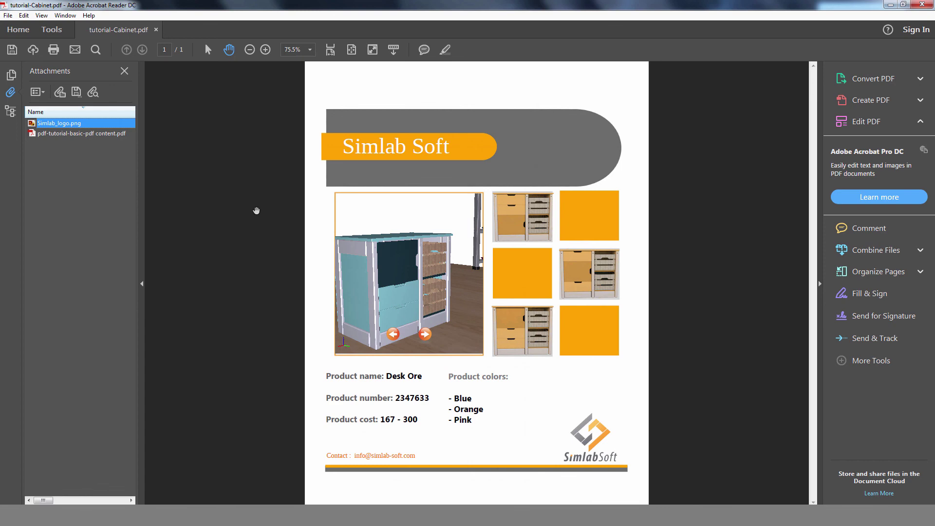
double_click(75, 124)
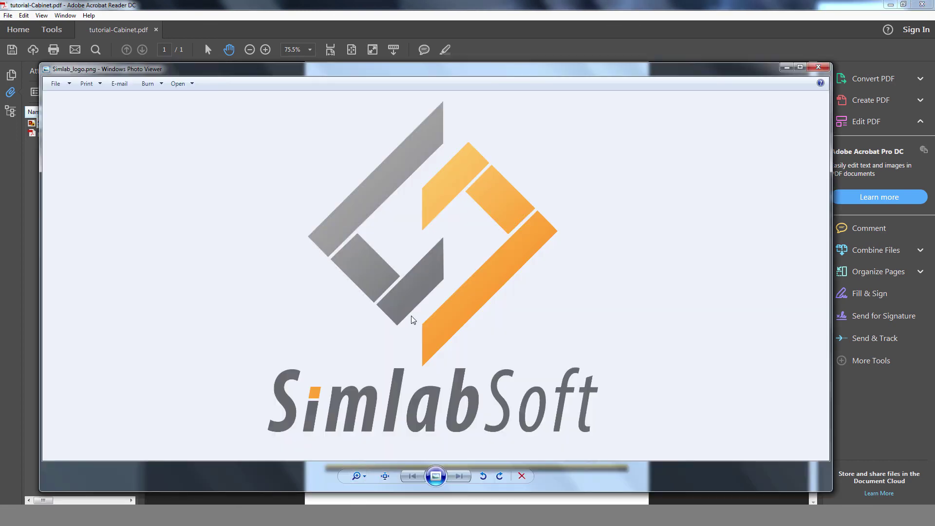